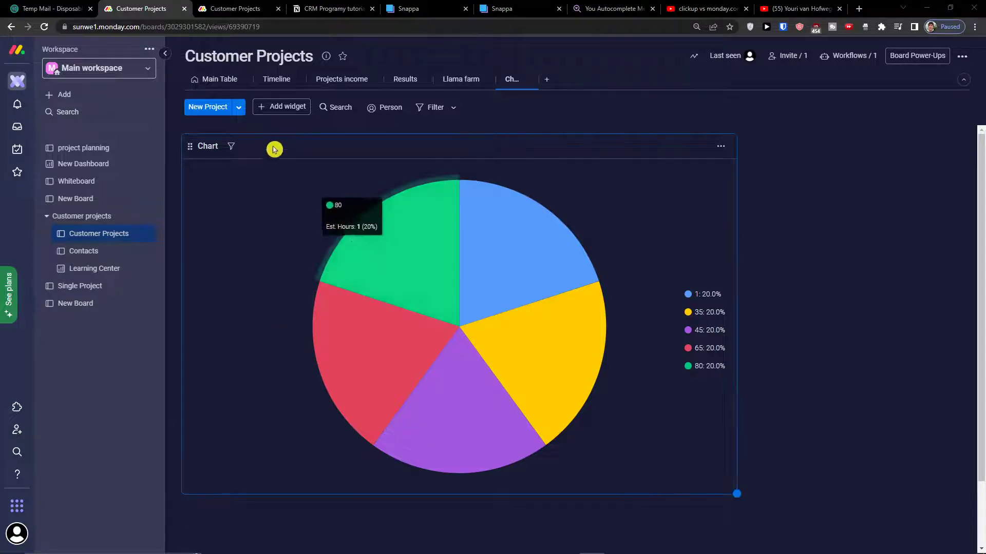
Show the Customer Projects main table and list the view types available to add
{"action": "left_click", "coordinate": [221, 80]}
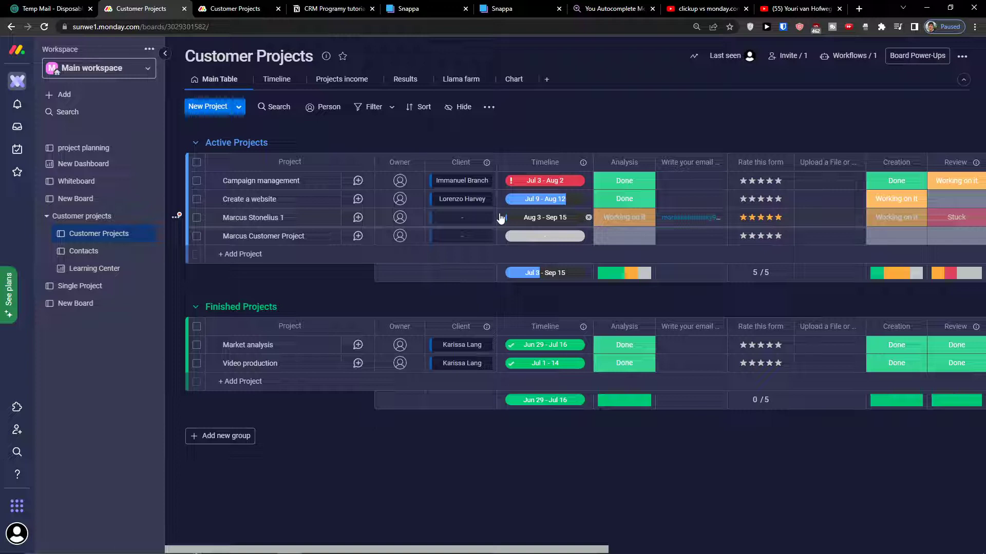
{"action": "left_click", "coordinate": [546, 81]}
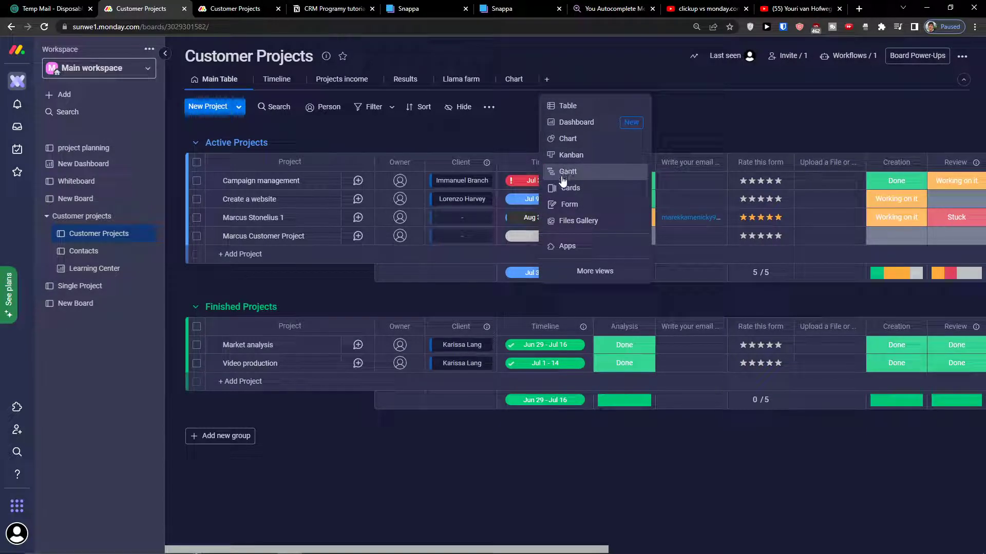
Find Gantt in the Views Center with 'ga', add it to the board, and enlarge the chart
{"action": "left_click", "coordinate": [578, 272]}
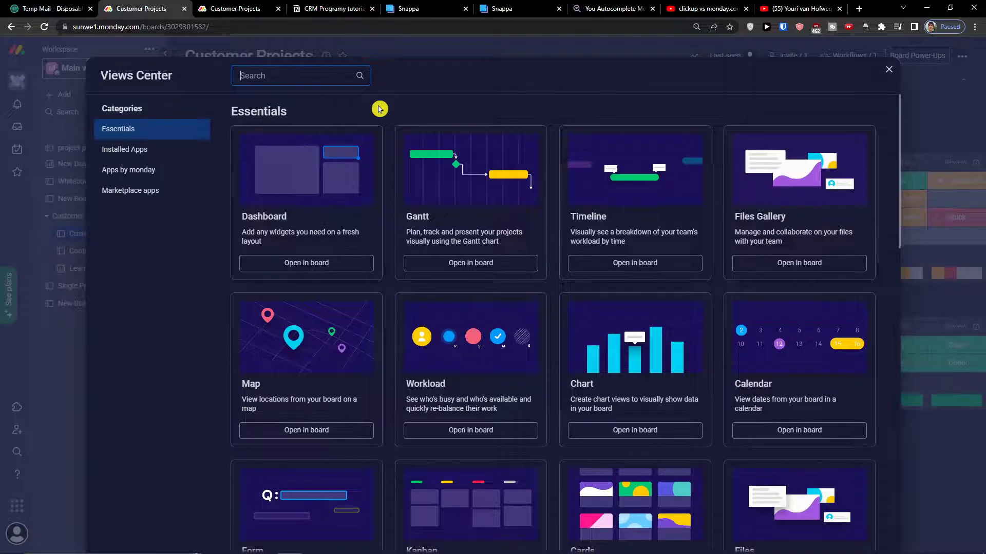
{"action": "type", "text": "ga"}
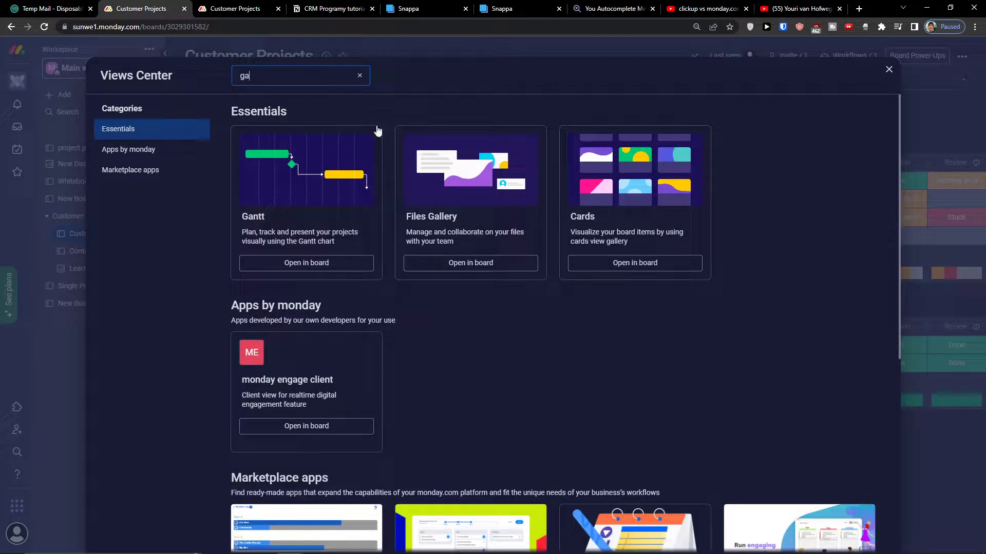
{"action": "left_click", "coordinate": [282, 264]}
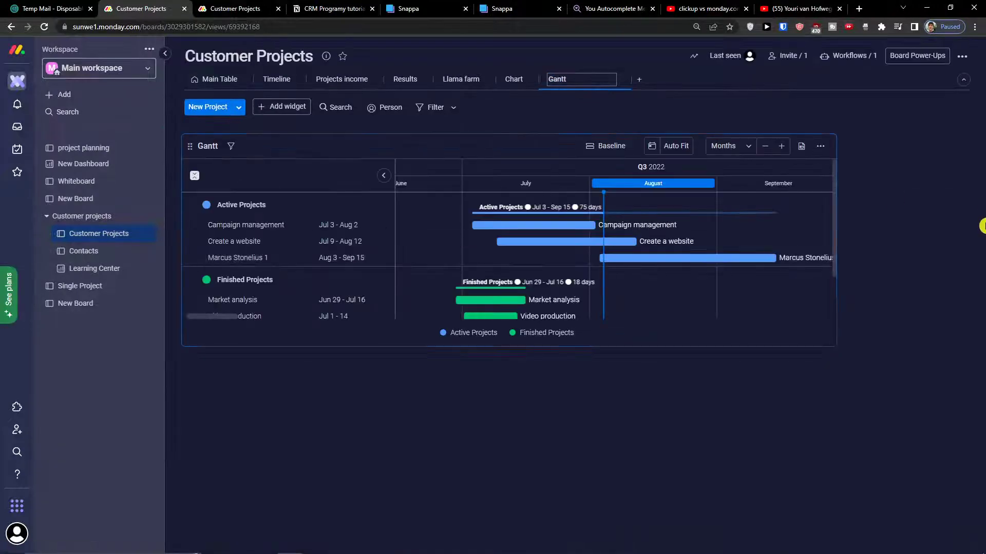
{"action": "left_click_drag", "start_coordinate": [835, 343], "coordinate": [955, 531]}
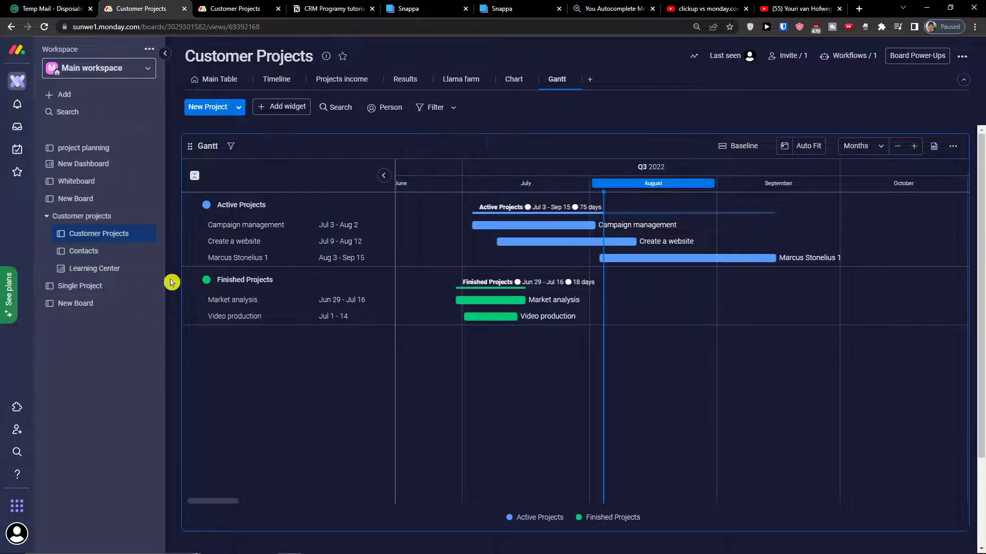
Switch between the Main Table and Gantt views twice, ending on the Gantt chart
{"action": "left_click", "coordinate": [221, 83]}
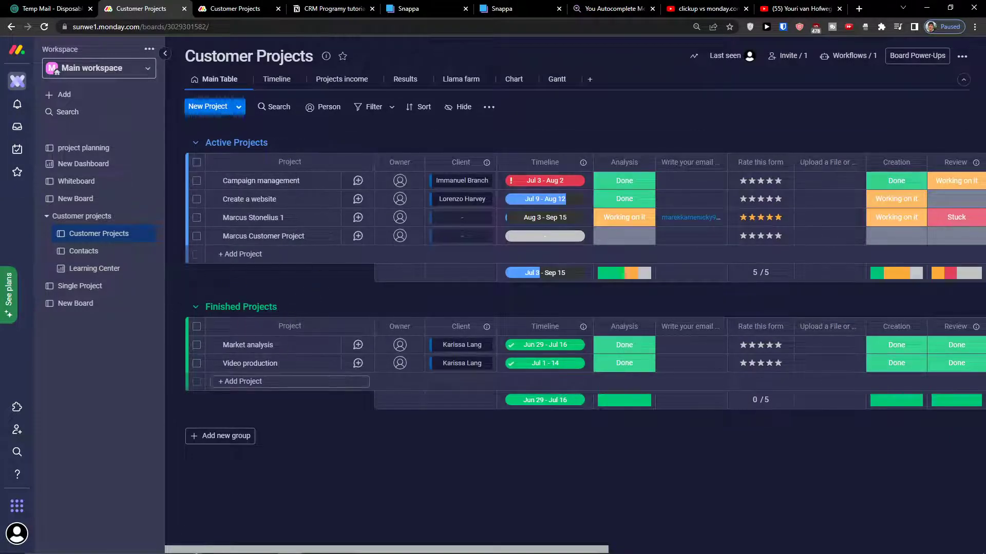
{"action": "left_click", "coordinate": [539, 82]}
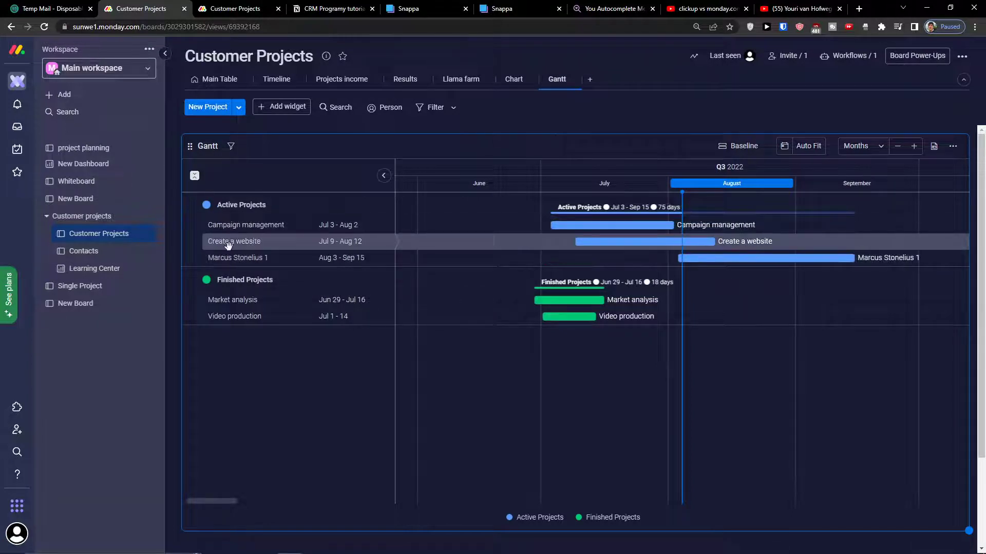
{"action": "left_click", "coordinate": [208, 80]}
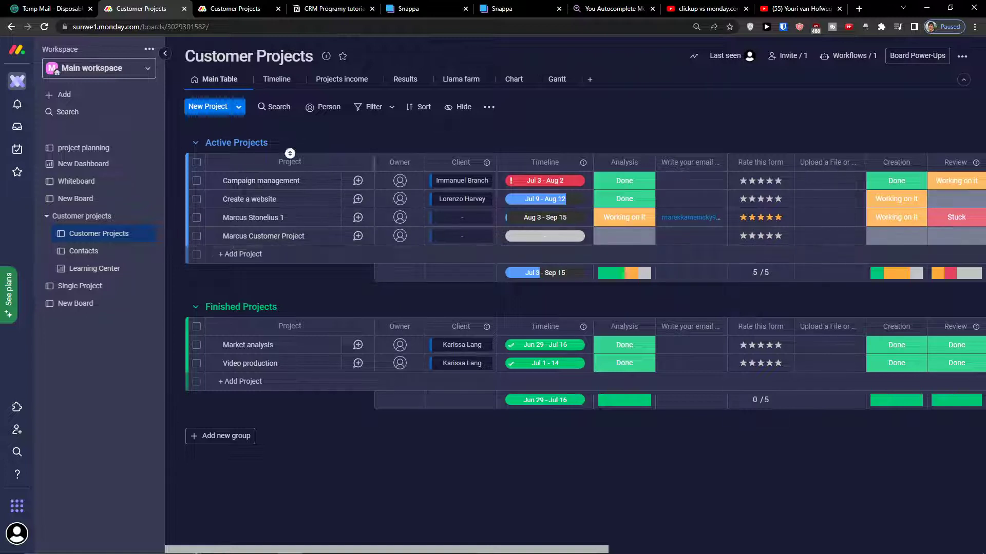
{"action": "left_click", "coordinate": [554, 81]}
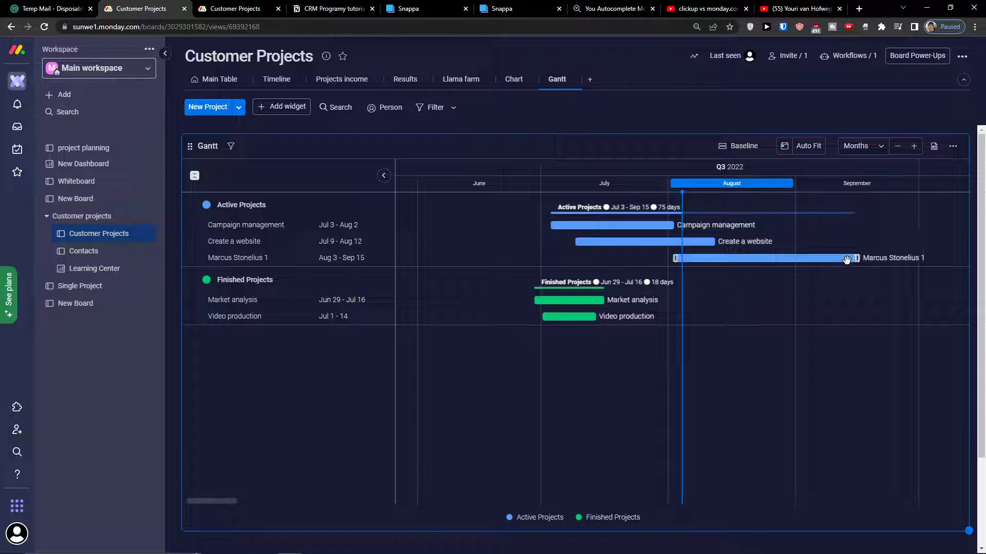
{"action": "left_click_drag", "start_coordinate": [855, 258], "coordinate": [914, 259]}
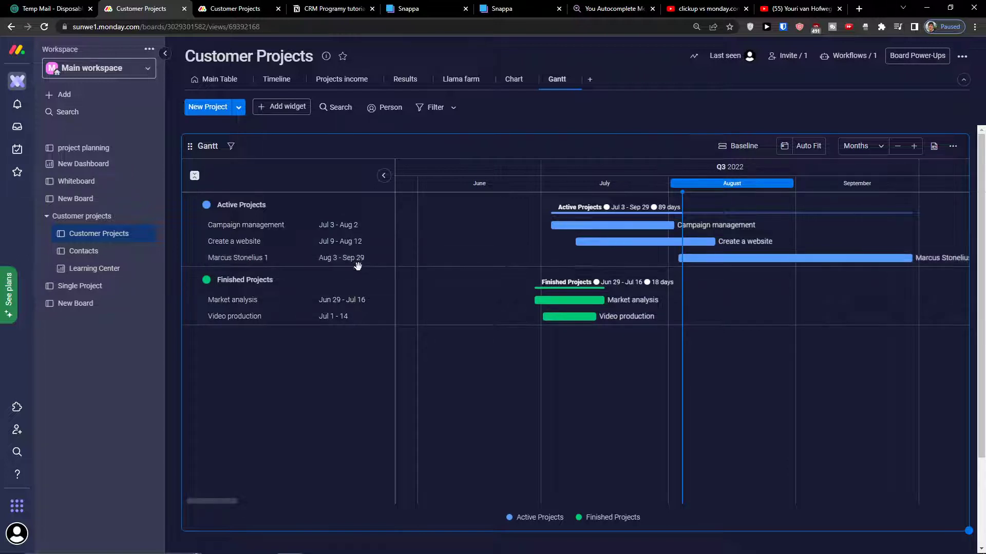
{"action": "left_click", "coordinate": [221, 79]}
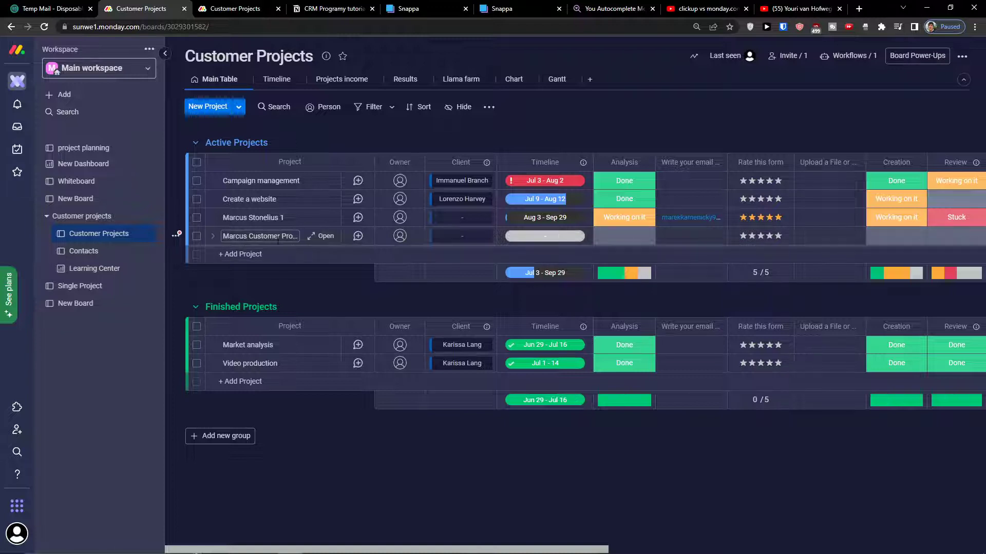
Set Marcus Customer Project's timeline to Aug 5 – Aug 31 and return to the Gantt view
{"action": "left_click", "coordinate": [539, 239]}
{"action": "left_click", "coordinate": [488, 320]}
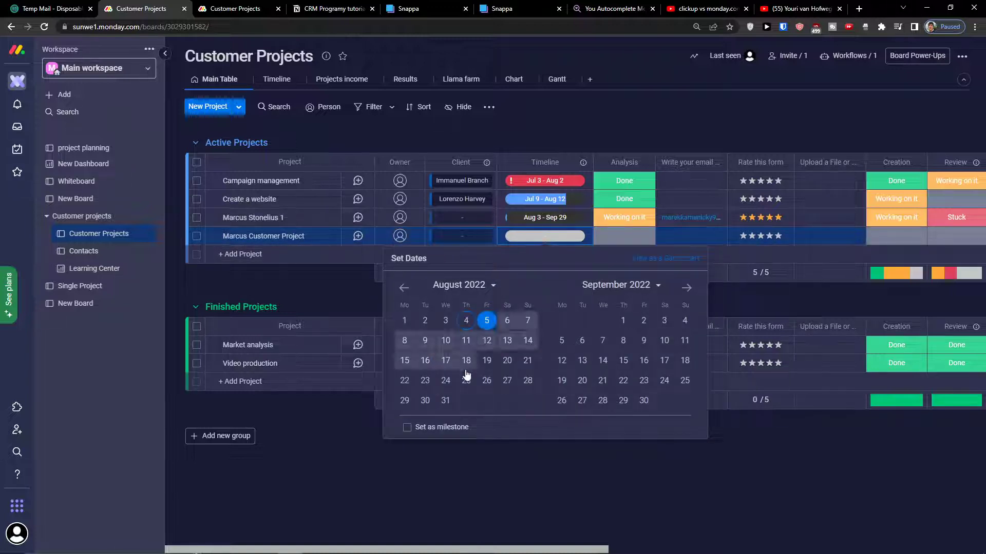
{"action": "left_click", "coordinate": [445, 401]}
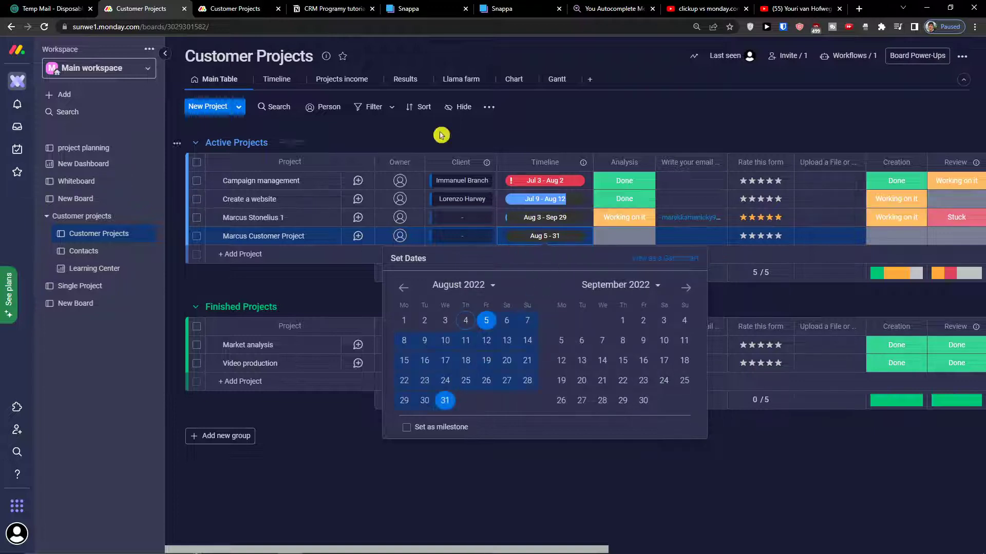
{"action": "left_click", "coordinate": [548, 84]}
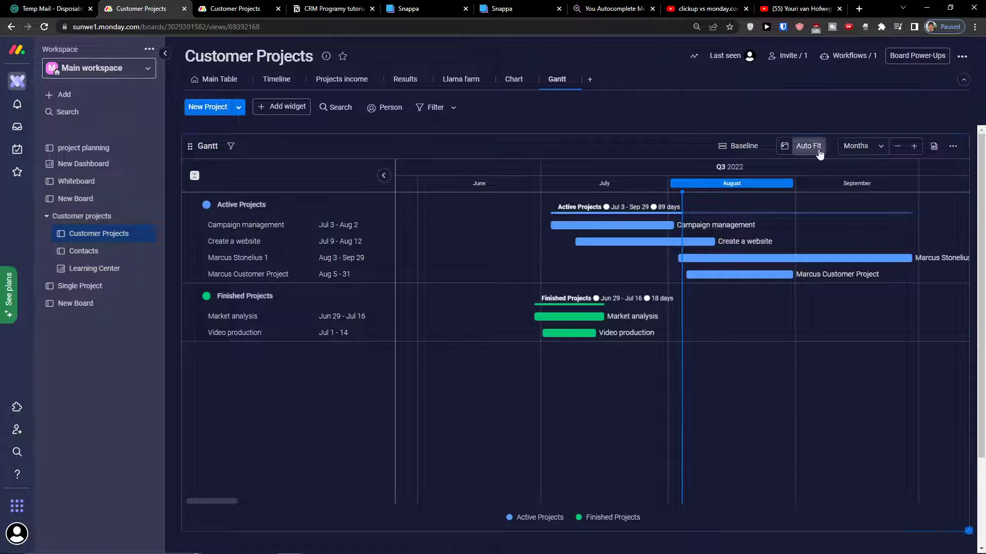
Briefly view the full-screen Gantt settings, then pan the timeline toward later months
{"action": "left_click", "coordinate": [745, 147]}
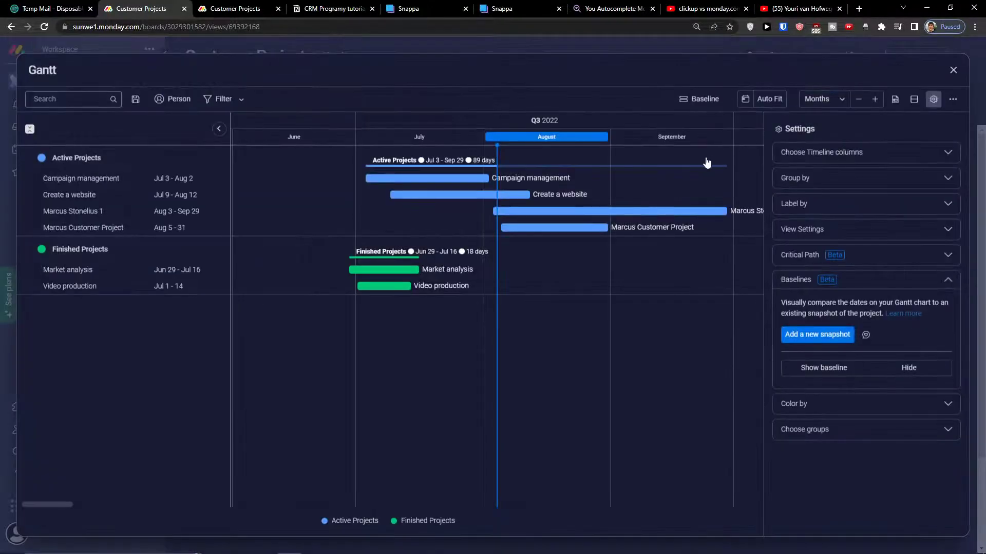
{"action": "left_click", "coordinate": [953, 70]}
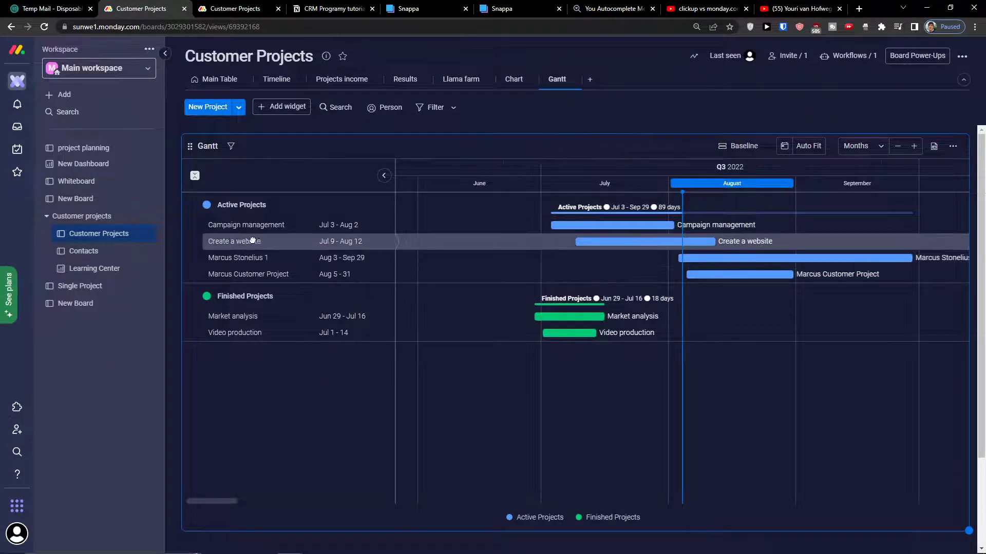
{"action": "left_click_drag", "start_coordinate": [725, 295], "coordinate": [724, 334]}
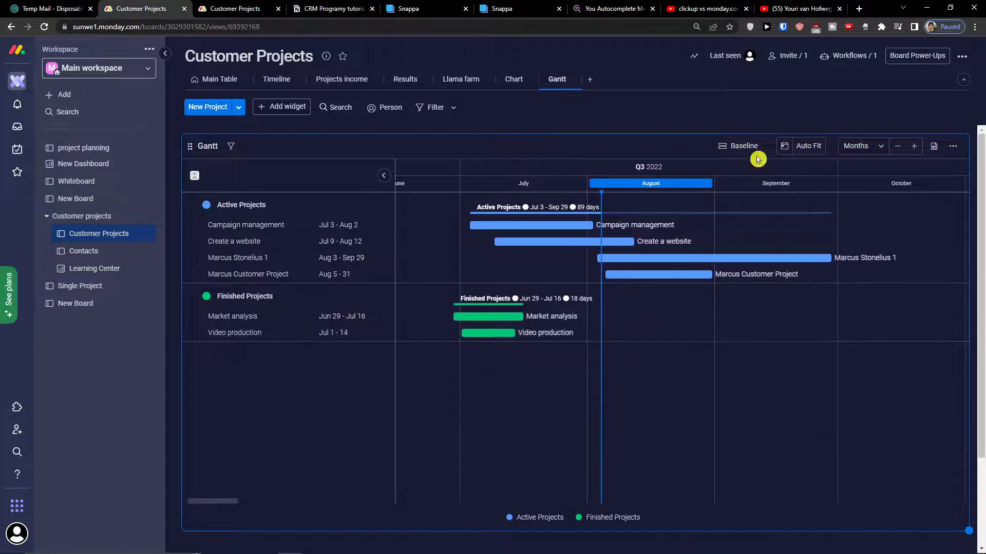
Jump between today and late 2021, auto-fit all project bars, and list the time scales
{"action": "left_click", "coordinate": [784, 147]}
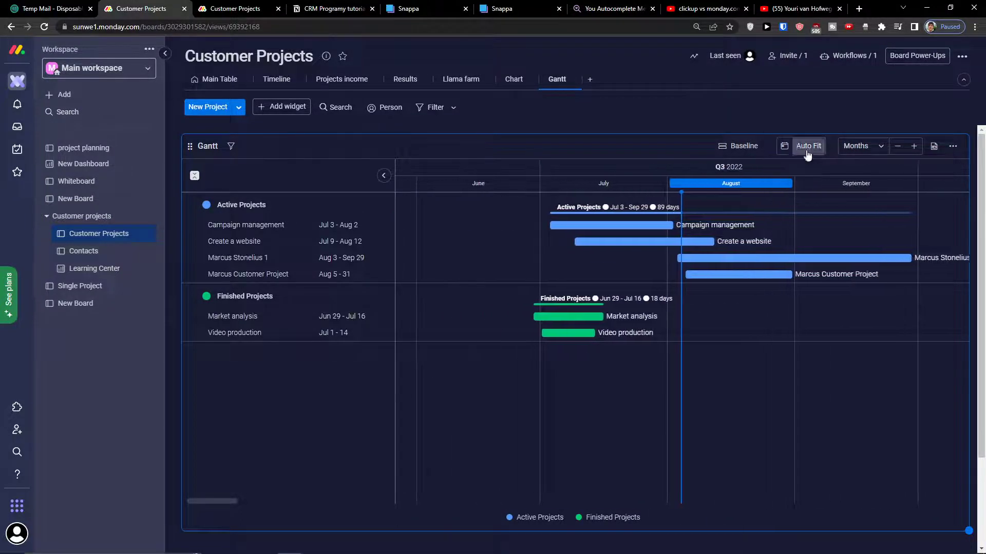
{"action": "left_click_drag", "start_coordinate": [692, 393], "coordinate": [840, 398]}
{"action": "scroll", "coordinate": [623, 377], "scroll_direction": "left", "scroll_amount": 10}
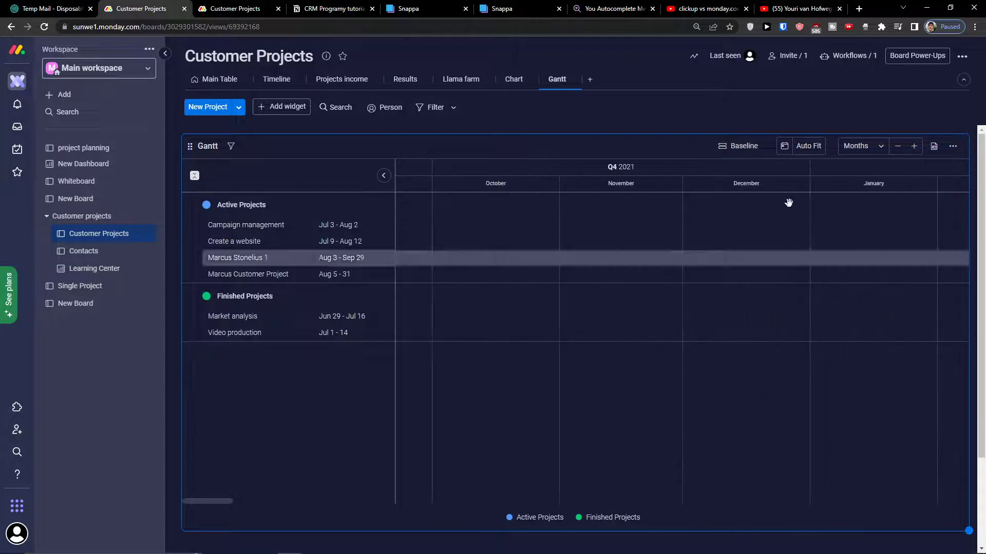
{"action": "left_click", "coordinate": [784, 147]}
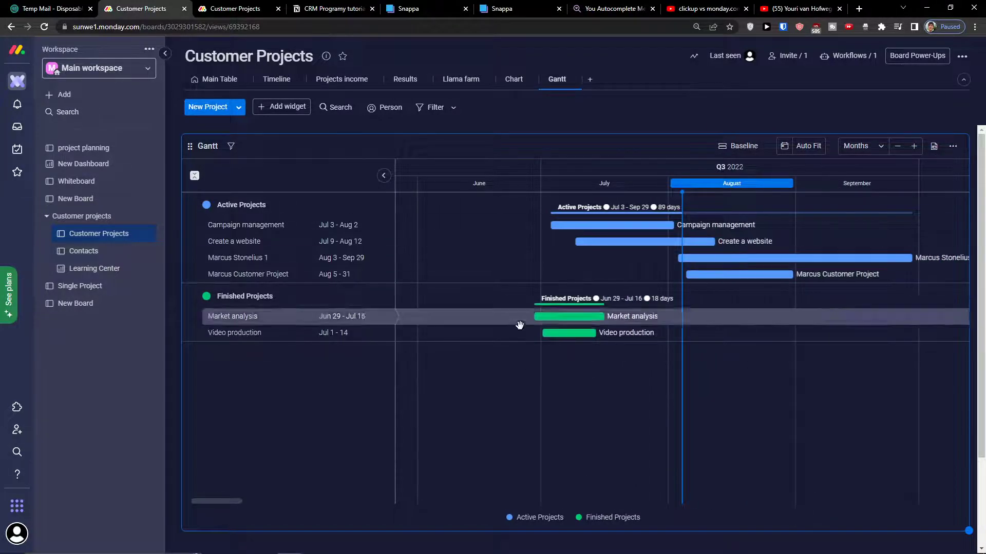
{"action": "left_click", "coordinate": [799, 147]}
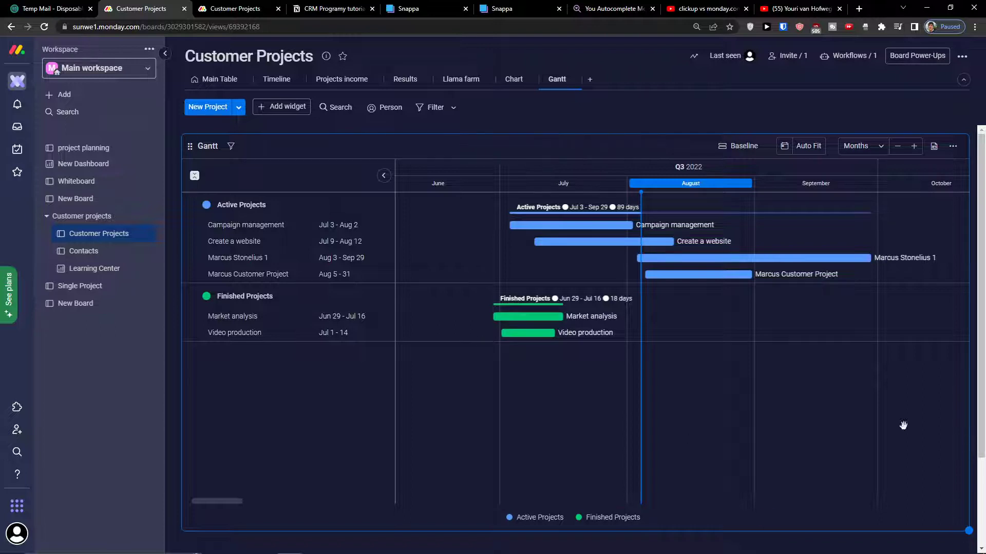
{"action": "left_click", "coordinate": [855, 147]}
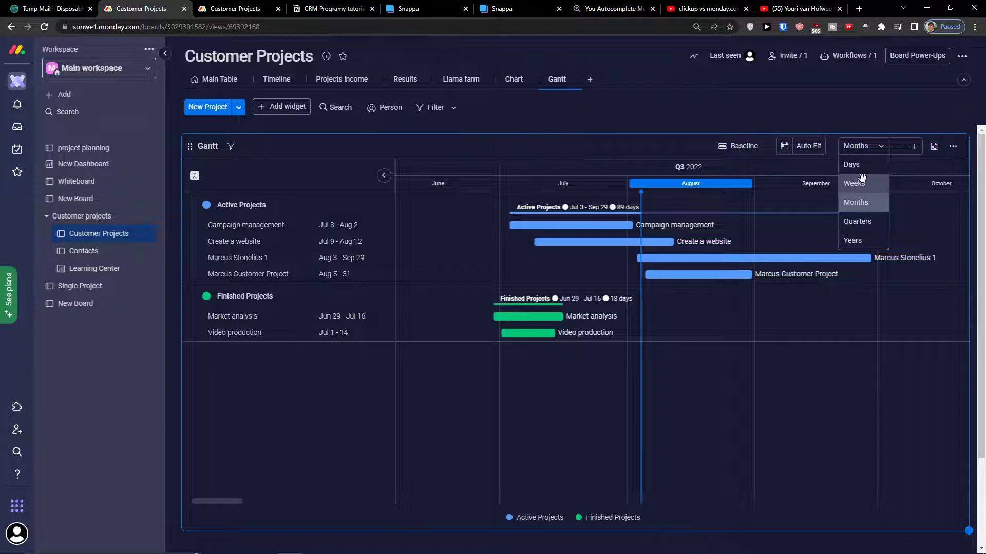
Try the Weeks, Quarters, Days and Weeks time scales, then auto-fit the project bars
{"action": "left_click", "coordinate": [866, 181]}
{"action": "left_click", "coordinate": [868, 146]}
{"action": "left_click", "coordinate": [855, 223]}
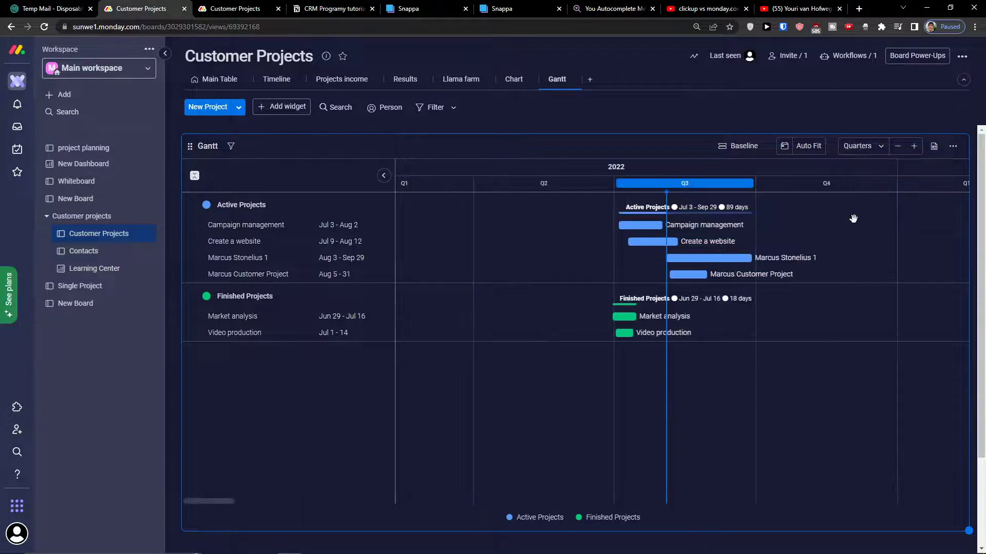
{"action": "left_click", "coordinate": [866, 149]}
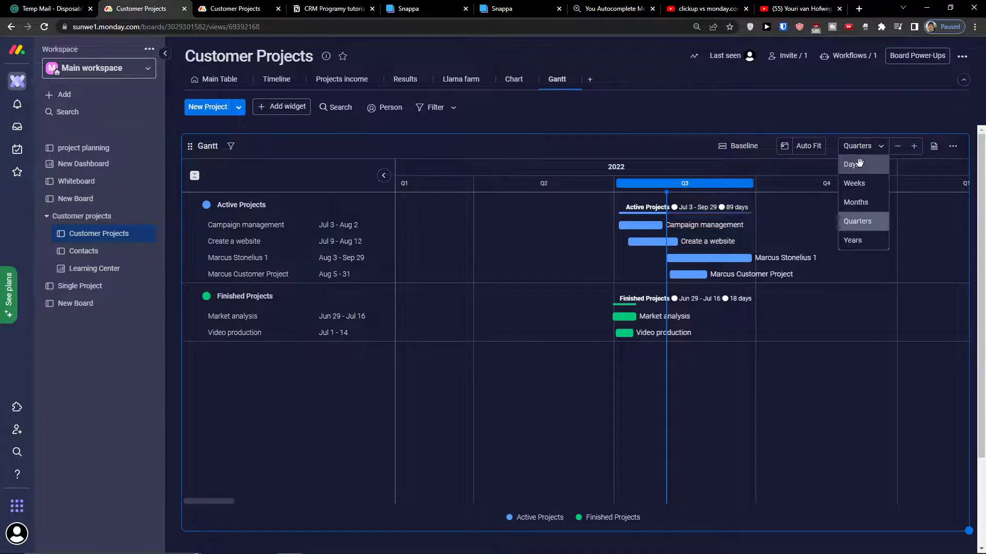
{"action": "left_click", "coordinate": [853, 164]}
{"action": "left_click", "coordinate": [864, 147]}
{"action": "left_click", "coordinate": [859, 183]}
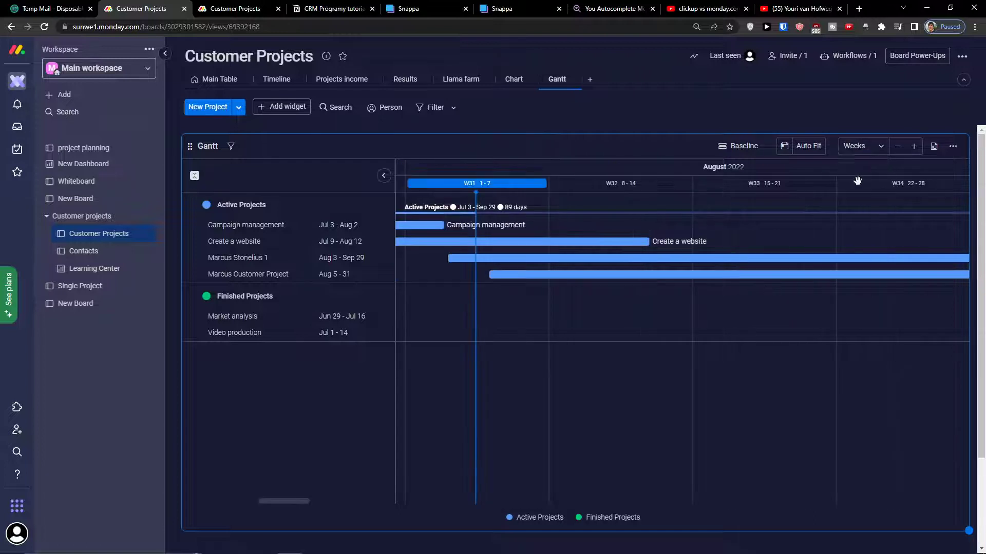
{"action": "left_click", "coordinate": [817, 149]}
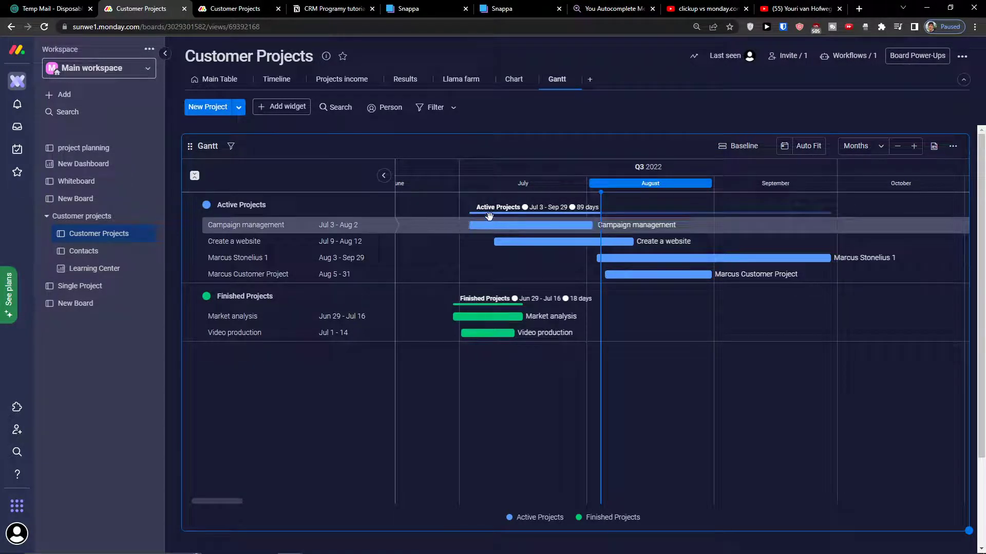
Collapse and re-expand the Active Projects group, then all groups at once
{"action": "left_click", "coordinate": [539, 212]}
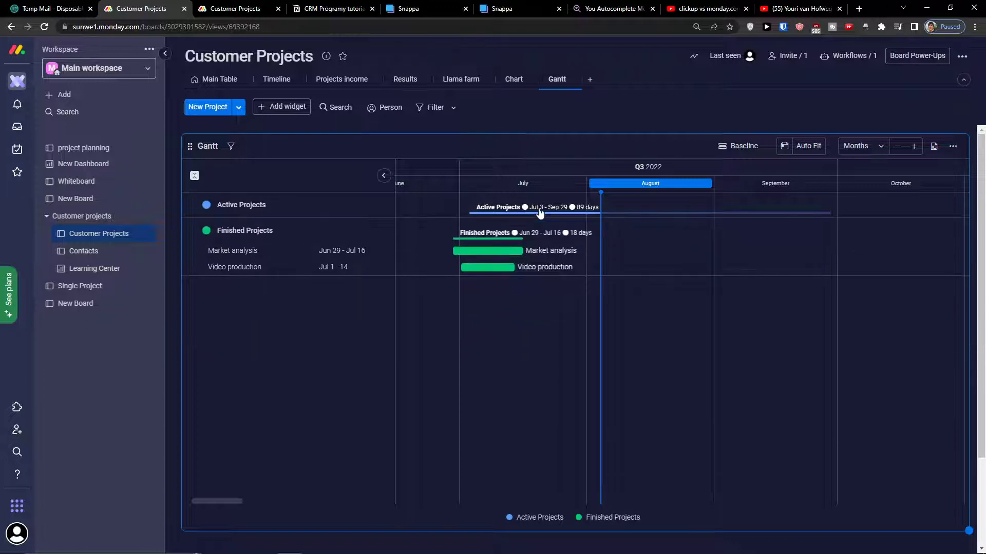
{"action": "left_click", "coordinate": [539, 213]}
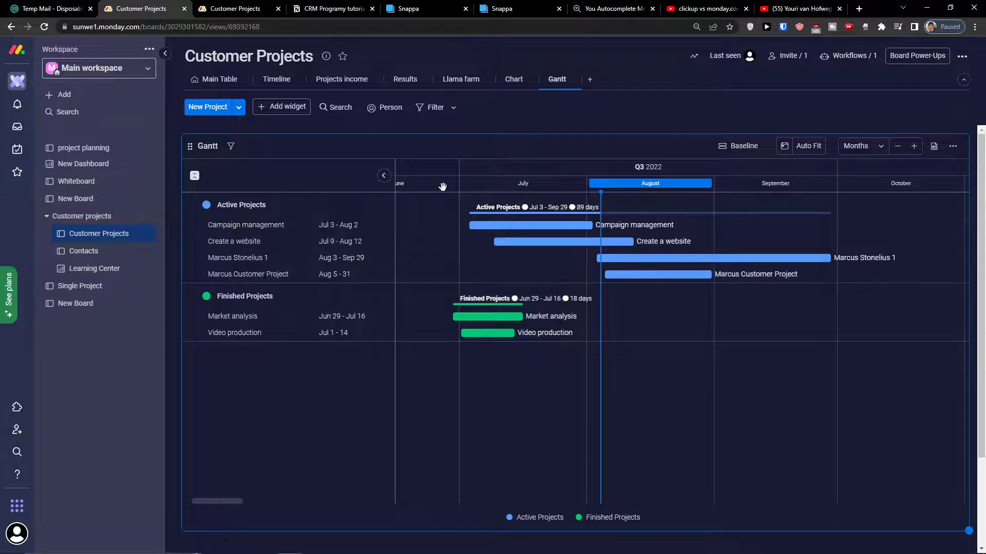
{"action": "left_click", "coordinate": [195, 176]}
{"action": "left_click", "coordinate": [196, 177]}
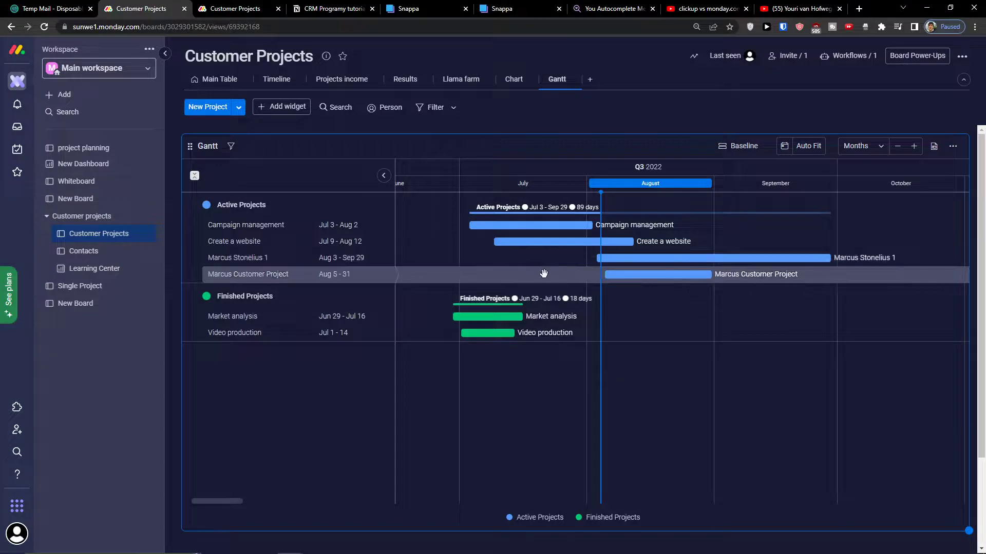
Check the Gantt's Choose Timeline columns options in full screen, then close the overlay
{"action": "left_click", "coordinate": [953, 146]}
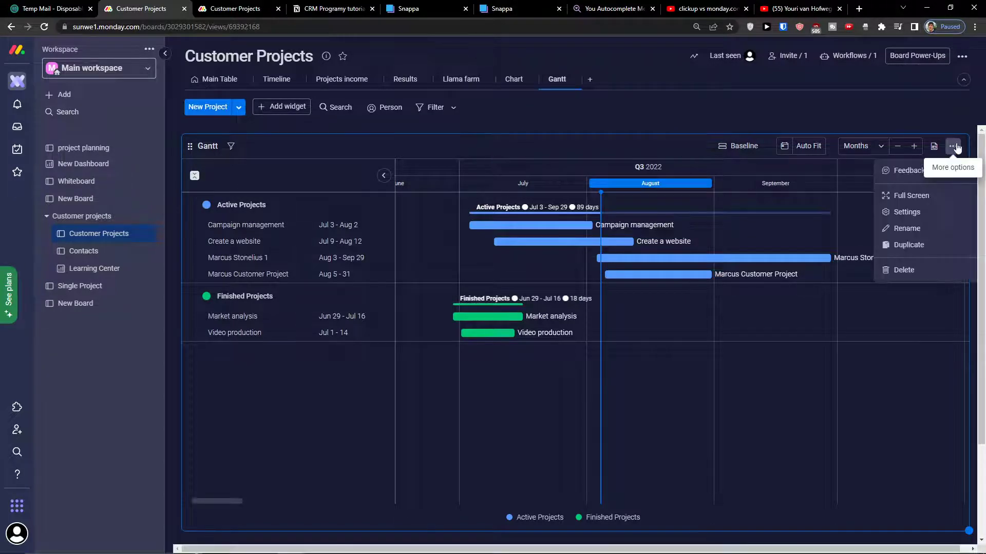
{"action": "left_click", "coordinate": [904, 212]}
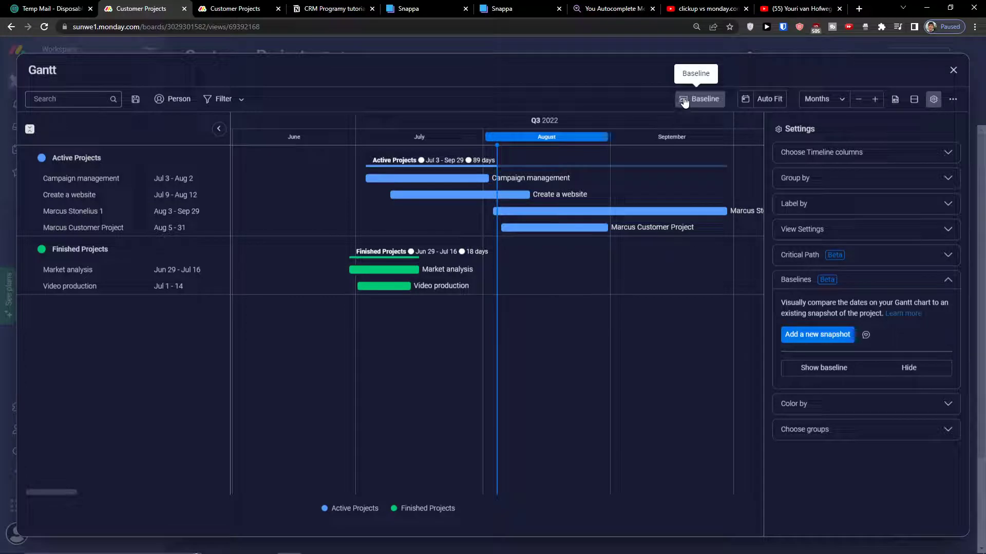
{"action": "left_click", "coordinate": [954, 70]}
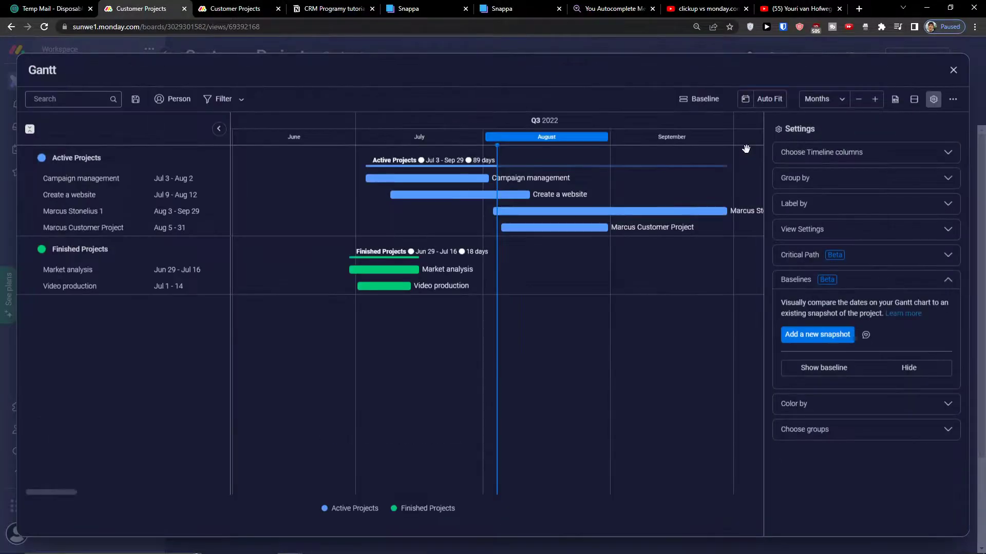
{"action": "left_click", "coordinate": [810, 152]}
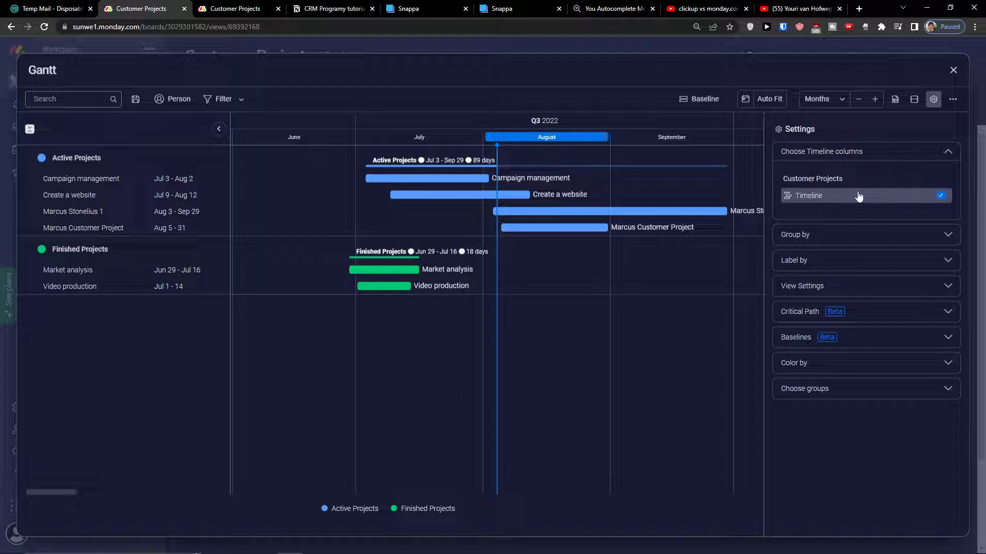
{"action": "left_click", "coordinate": [953, 70]}
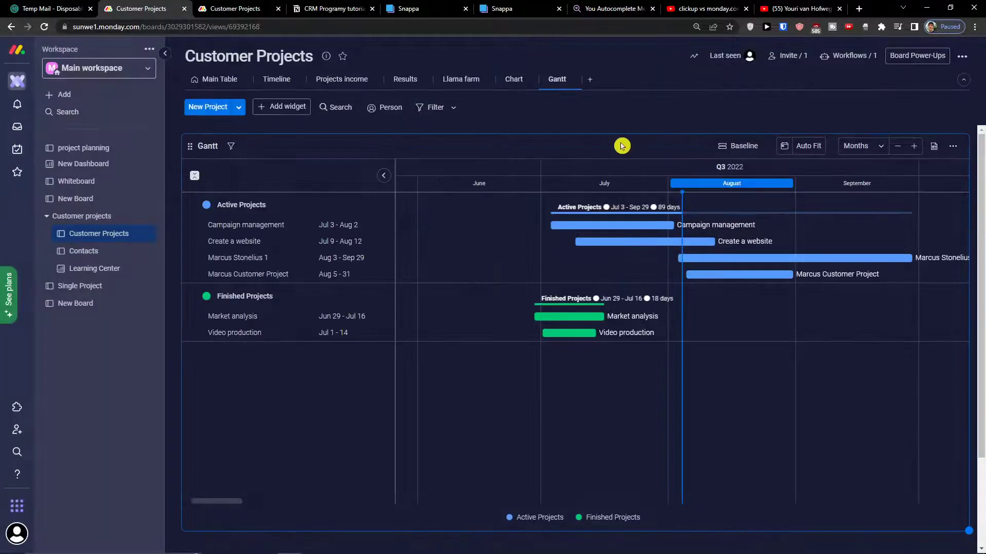
On the main table, search Column Center for 'time' and add a Timeline column
{"action": "left_click", "coordinate": [210, 81]}
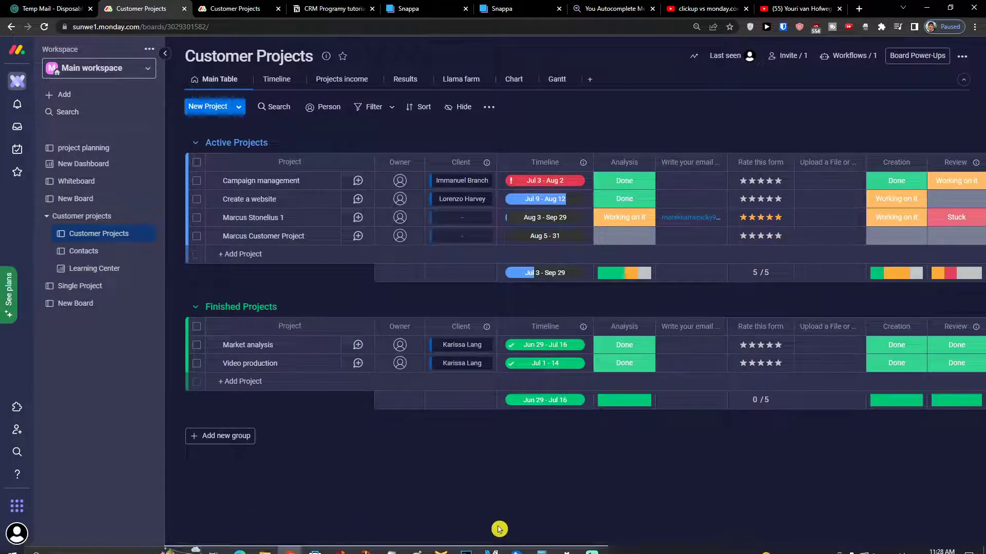
{"action": "left_click_drag", "start_coordinate": [479, 546], "coordinate": [868, 550]}
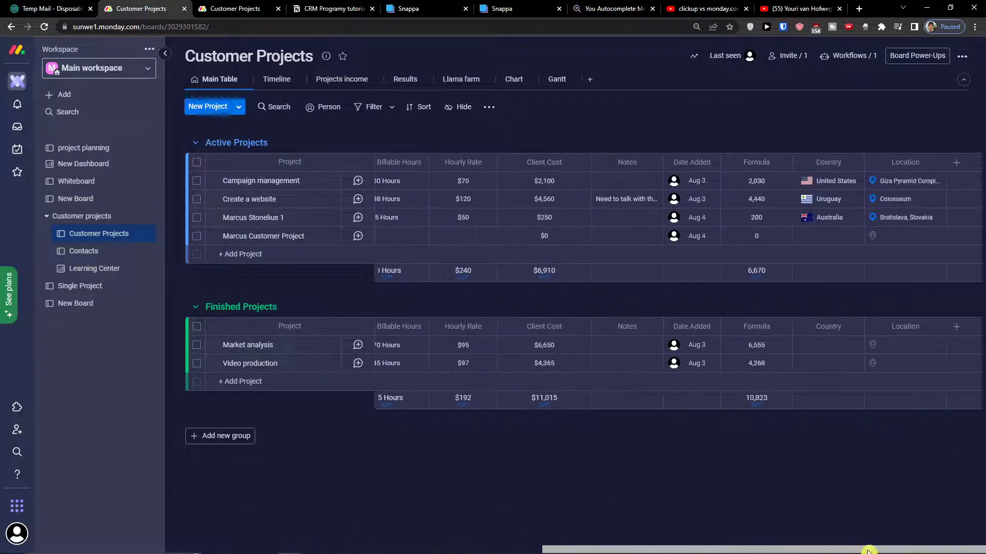
{"action": "left_click", "coordinate": [958, 165]}
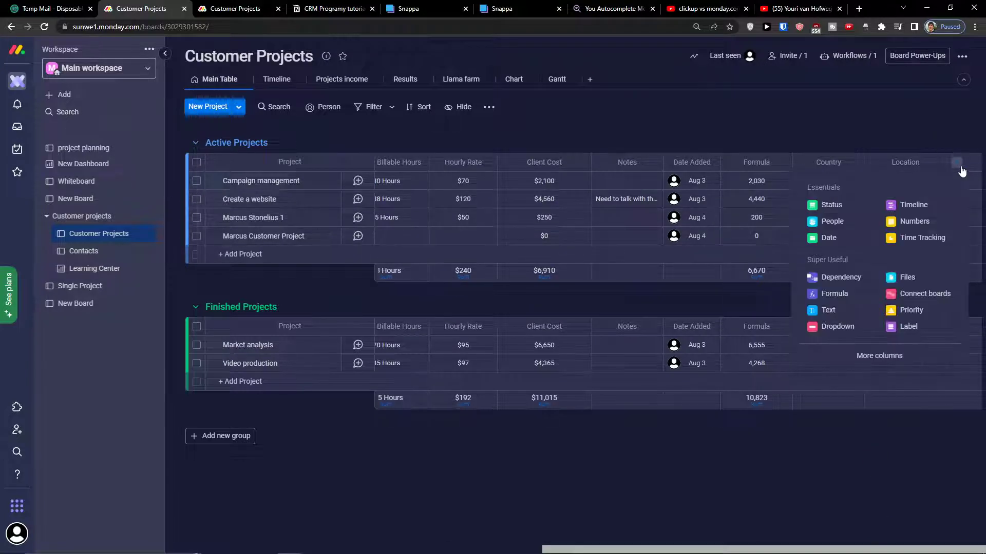
{"action": "left_click", "coordinate": [871, 357]}
{"action": "type", "text": "time"}
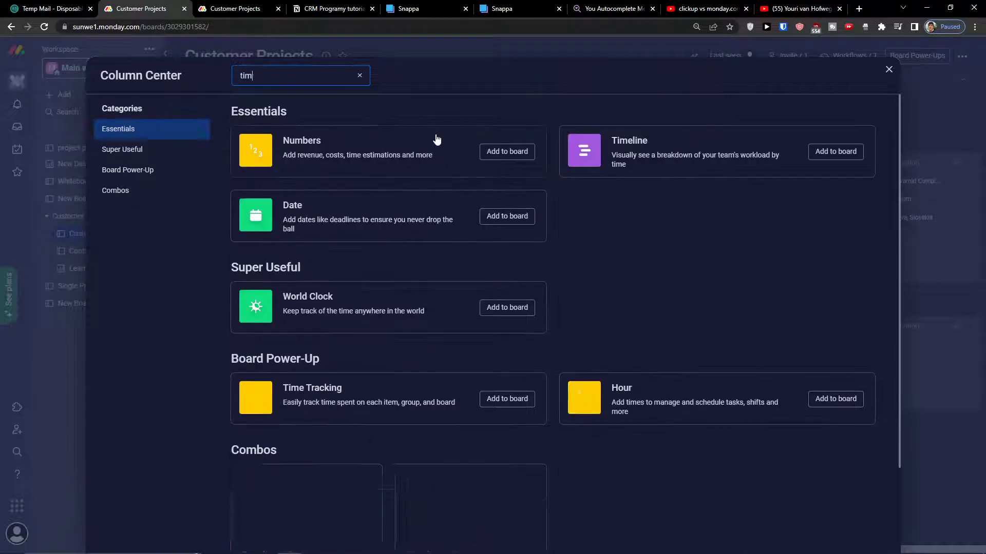
{"action": "left_click", "coordinate": [835, 152]}
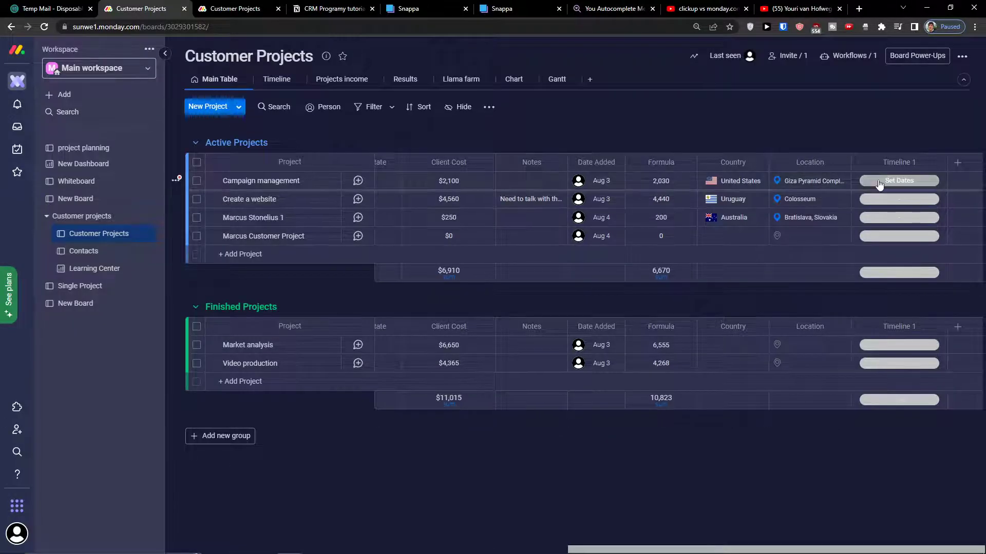
Rename the new Timeline 1 column to 'holiday'
{"action": "left_click", "coordinate": [884, 163]}
{"action": "key", "text": "ctrl+a"}
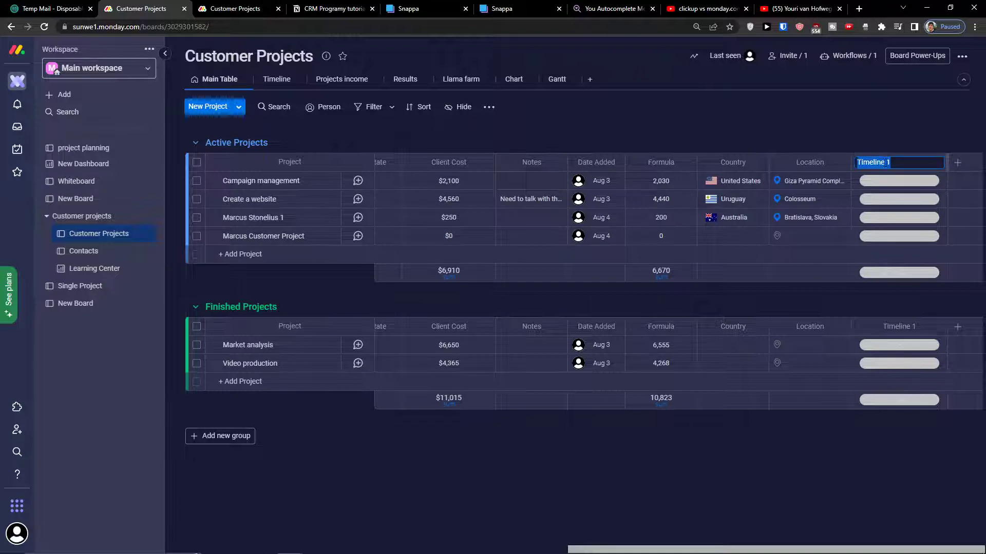
{"action": "type", "text": "holiday"}
{"action": "left_click", "coordinate": [881, 182]}
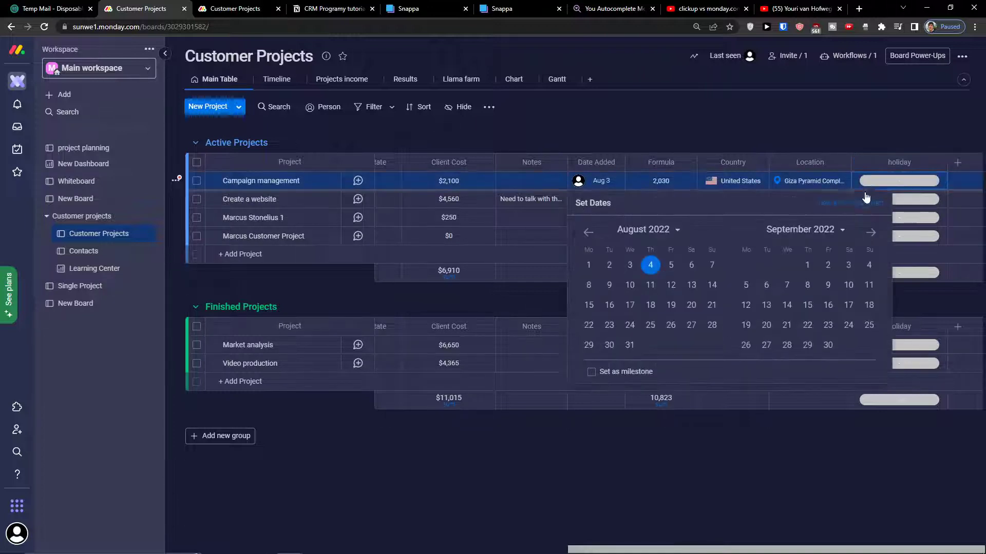
{"action": "left_click", "coordinate": [827, 285]}
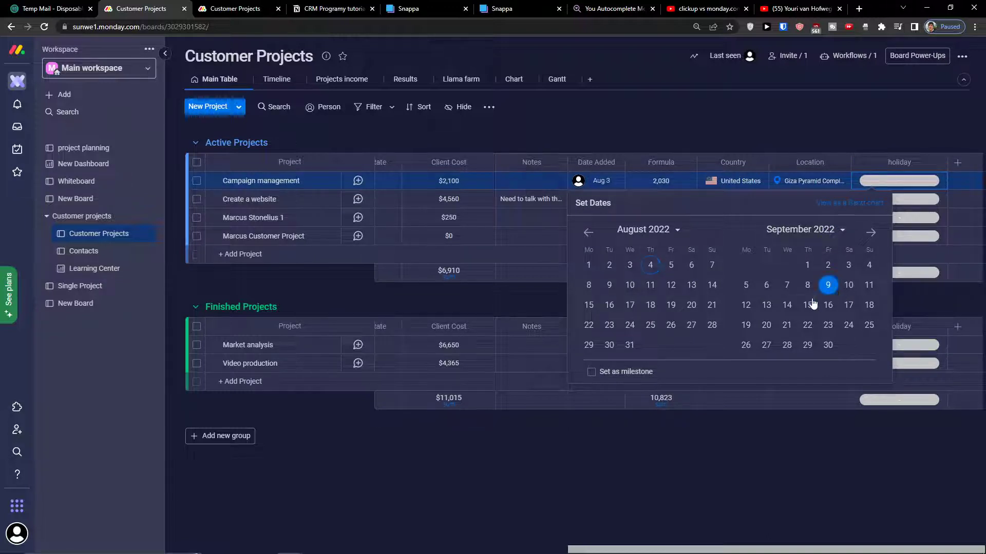
{"action": "left_click", "coordinate": [806, 307]}
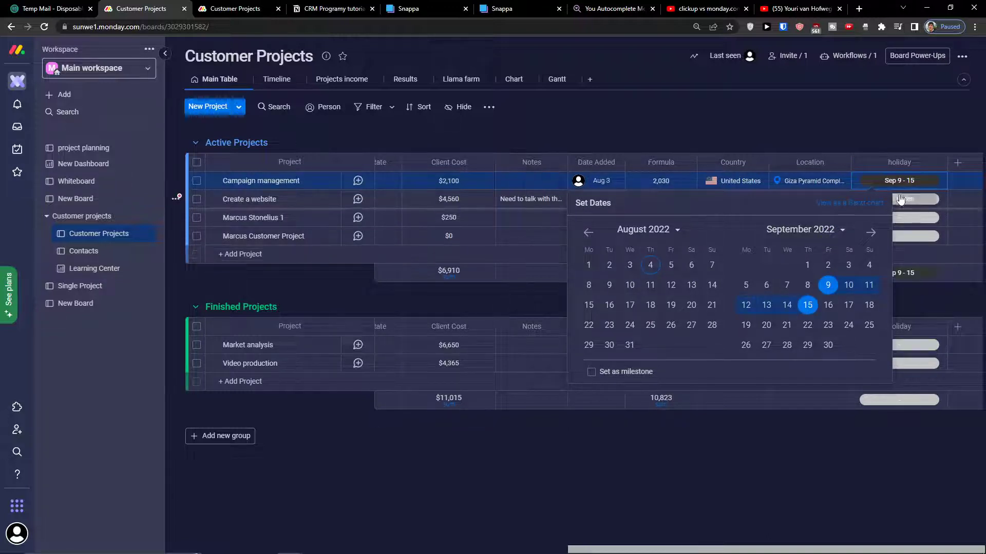
{"action": "left_click", "coordinate": [899, 200]}
{"action": "left_click", "coordinate": [848, 283]}
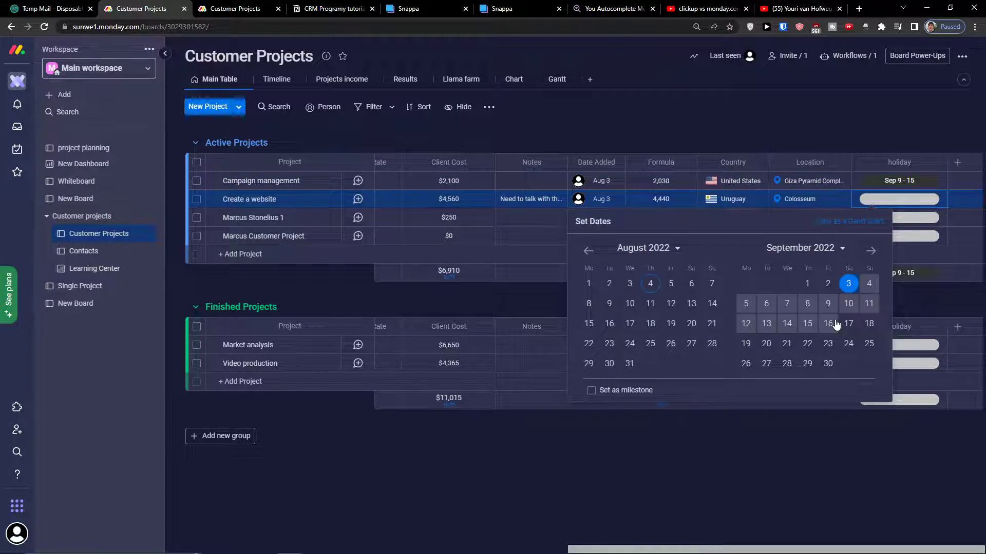
{"action": "left_click", "coordinate": [827, 323]}
{"action": "left_click", "coordinate": [927, 226]}
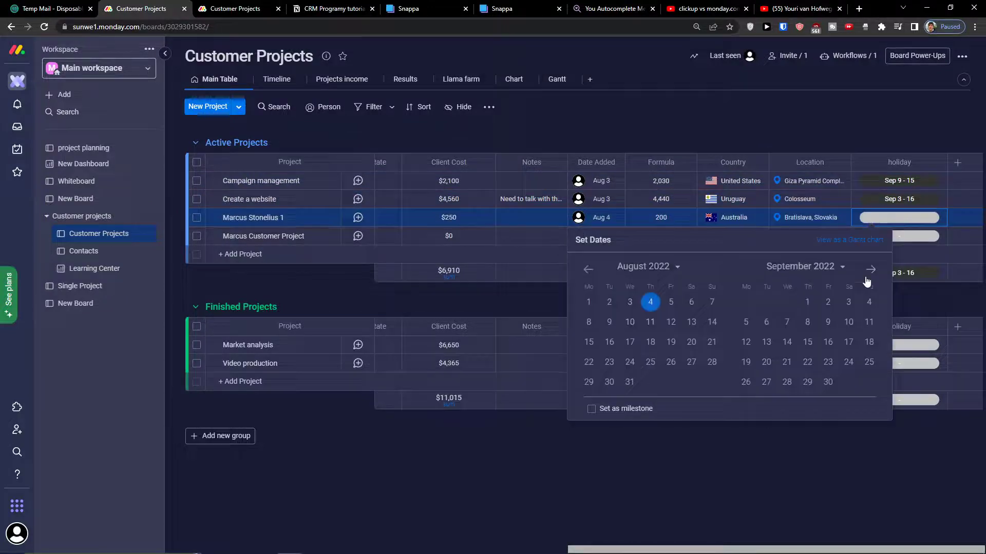
{"action": "left_click", "coordinate": [869, 362]}
{"action": "left_click", "coordinate": [827, 382]}
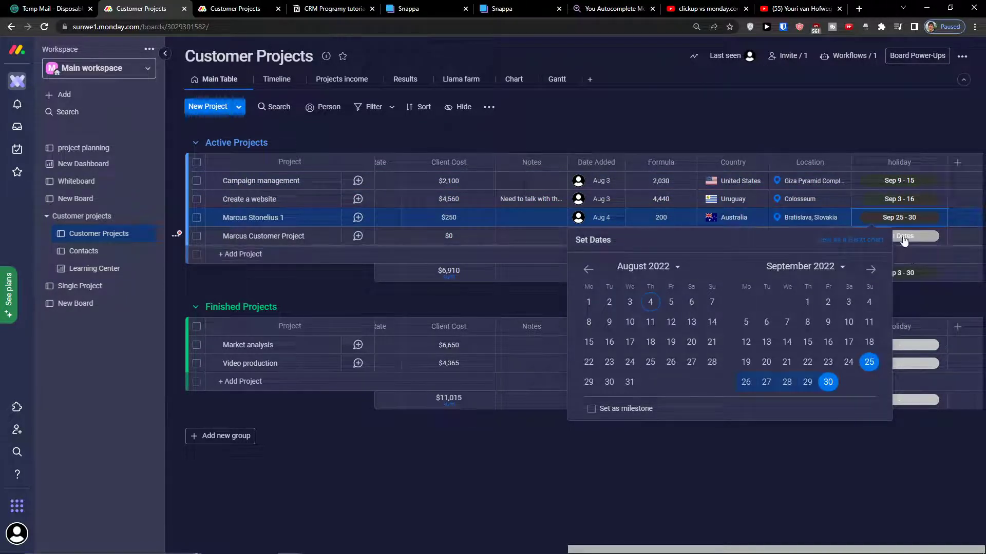
Give Marcus Customer Project holiday dates Sep 1–7, then return to the Gantt view
{"action": "left_click", "coordinate": [902, 238]}
{"action": "left_click", "coordinate": [807, 321]}
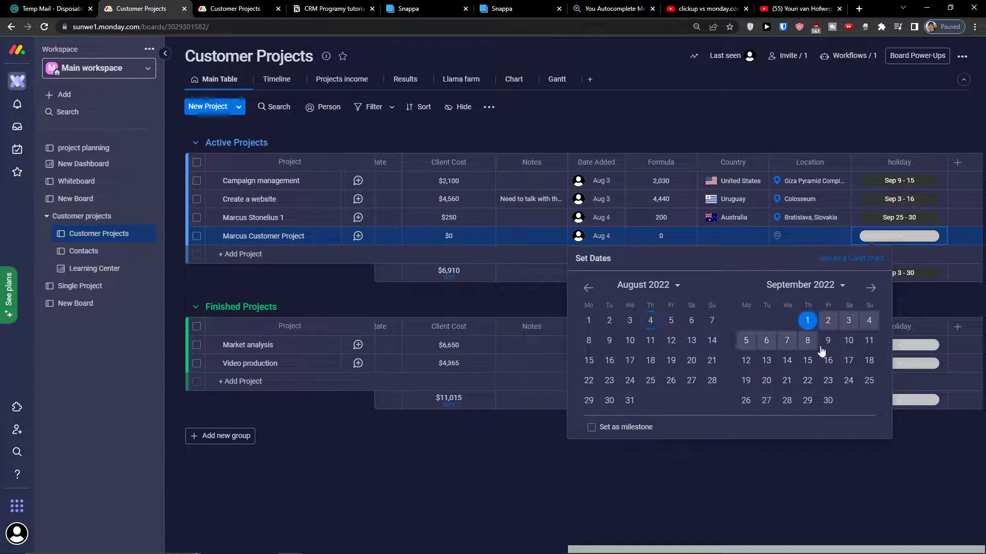
{"action": "left_click", "coordinate": [787, 341]}
{"action": "left_click", "coordinate": [756, 466]}
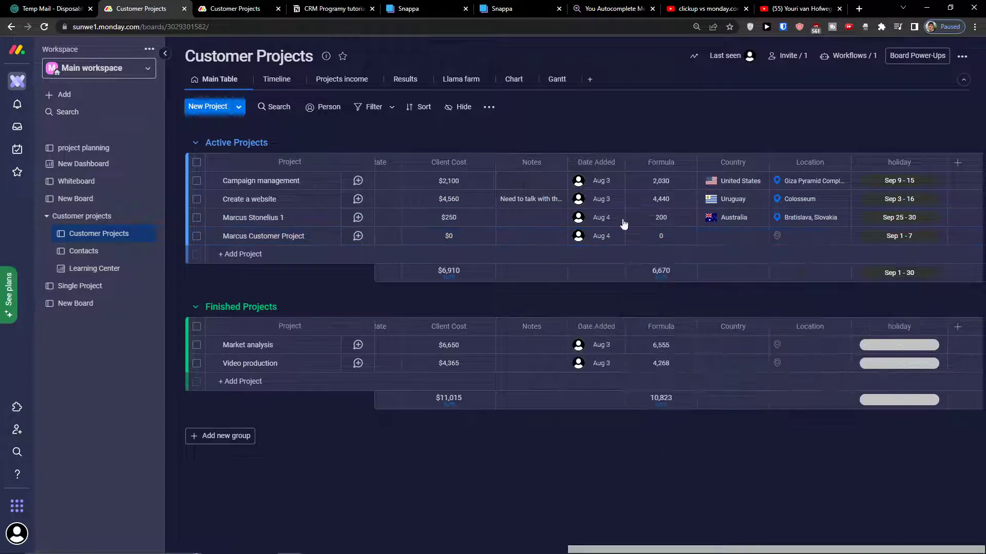
{"action": "left_click", "coordinate": [554, 82]}
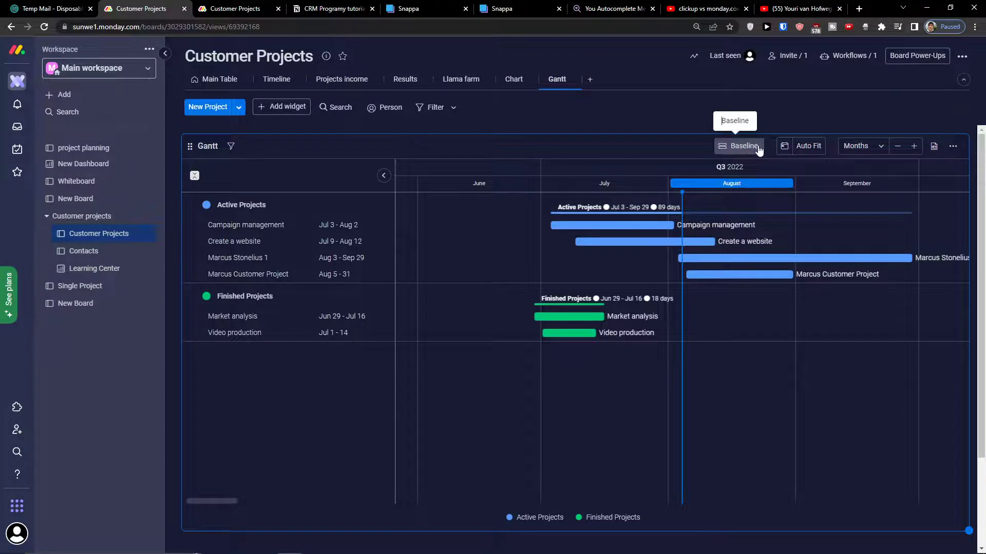
Plot the full-screen Gantt from the holiday column instead of Timeline, and auto-fit it to September's weeks
{"action": "left_click", "coordinate": [759, 148]}
{"action": "left_click", "coordinate": [807, 151]}
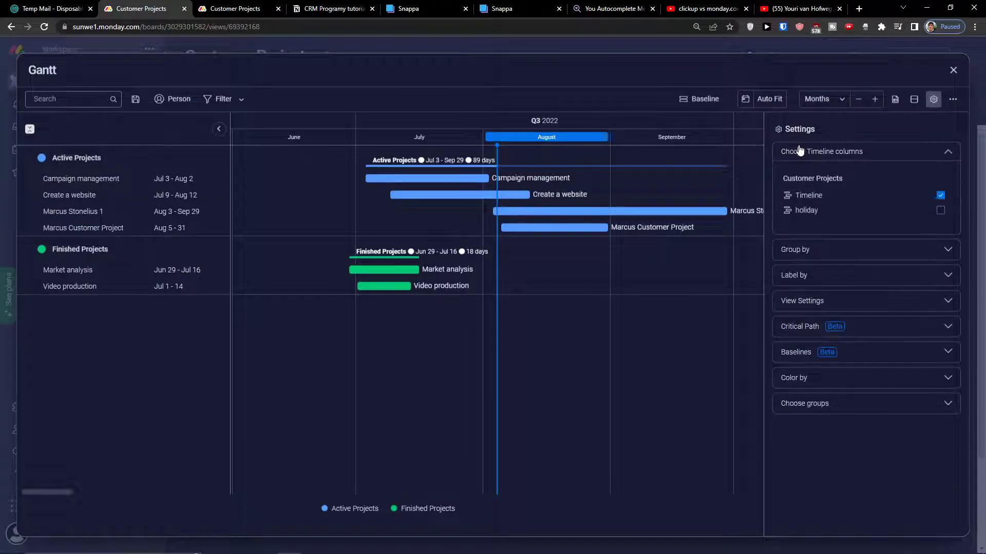
{"action": "left_click", "coordinate": [931, 209]}
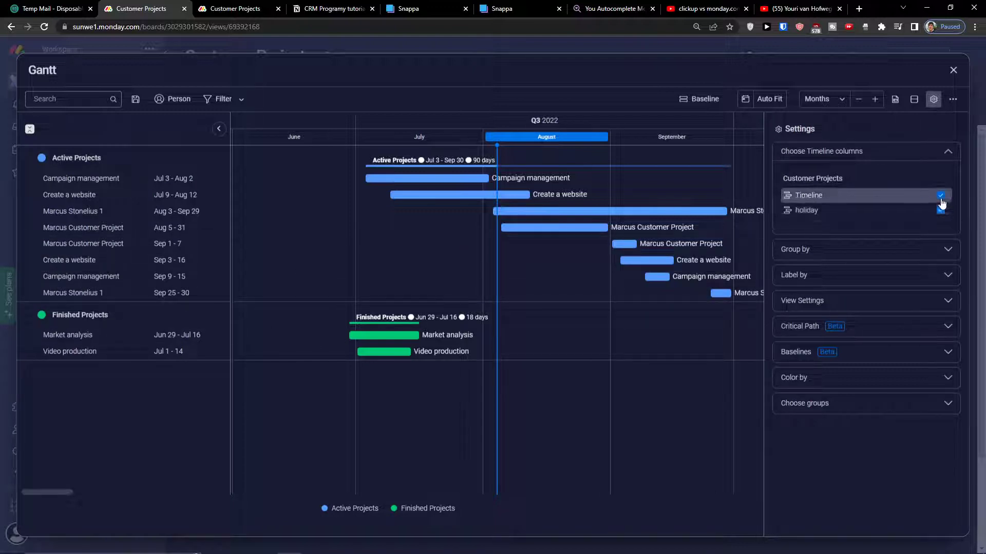
{"action": "left_click", "coordinate": [940, 197]}
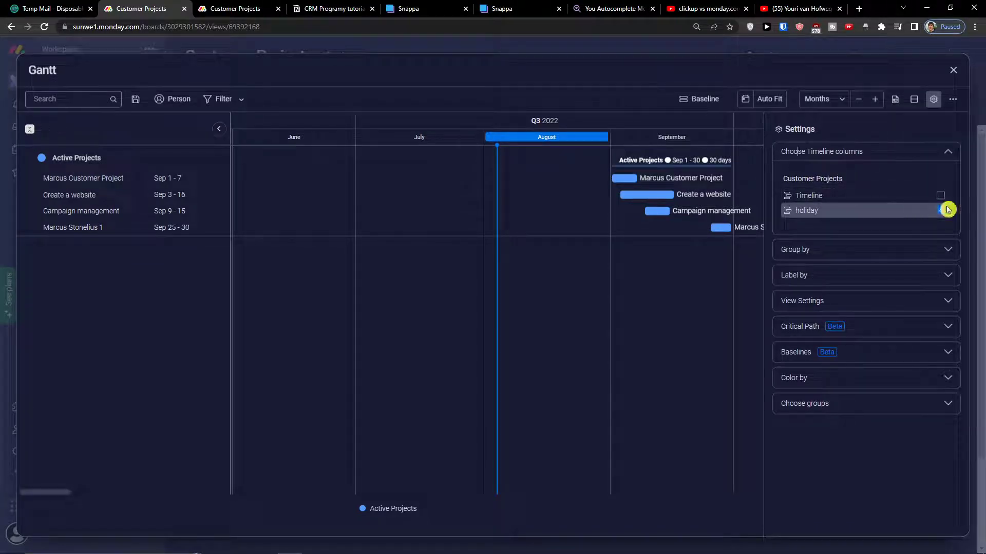
{"action": "left_click", "coordinate": [866, 226]}
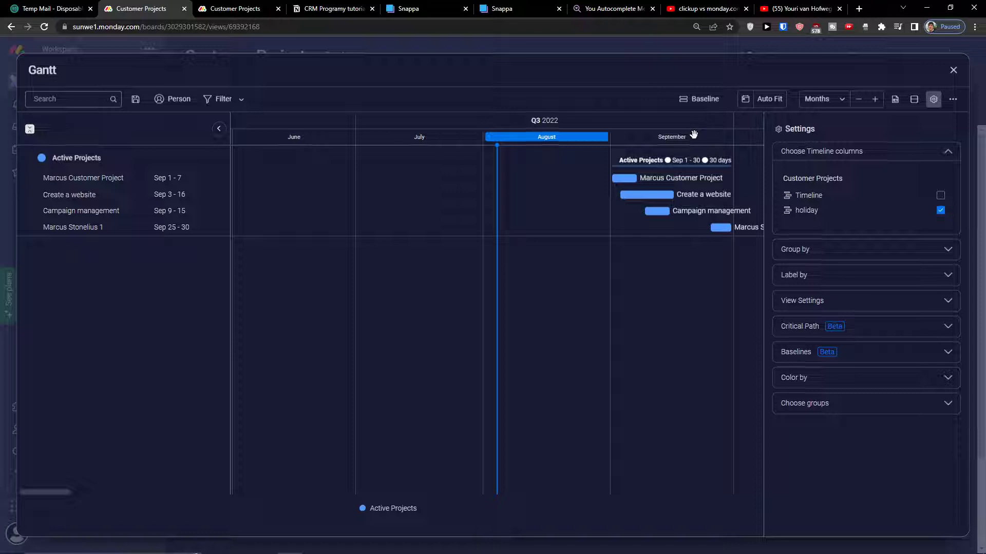
{"action": "left_click", "coordinate": [765, 99]}
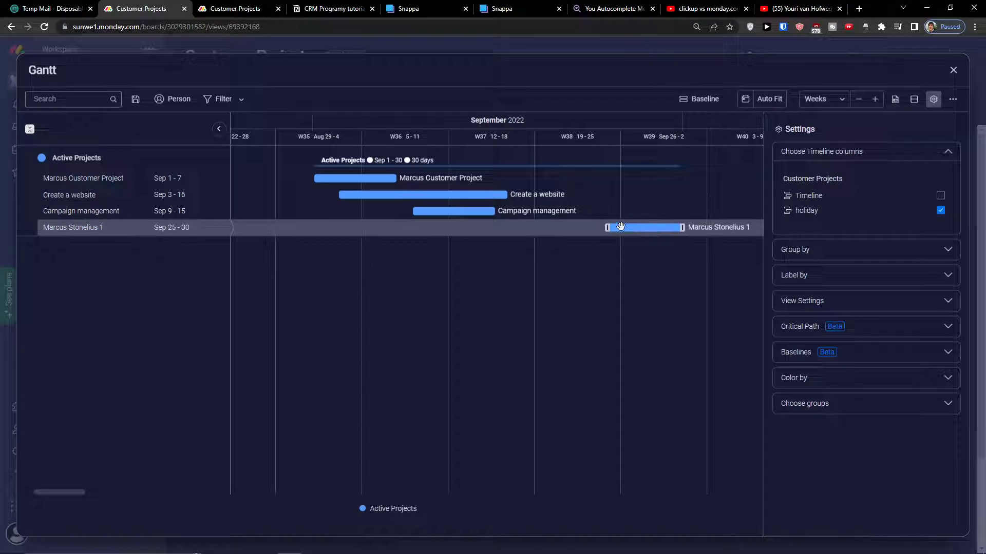
Extend the employee's holiday bar back to Sep 20, then plot the Timeline column again instead of holiday
{"action": "left_click_drag", "start_coordinate": [610, 227], "coordinate": [549, 226]}
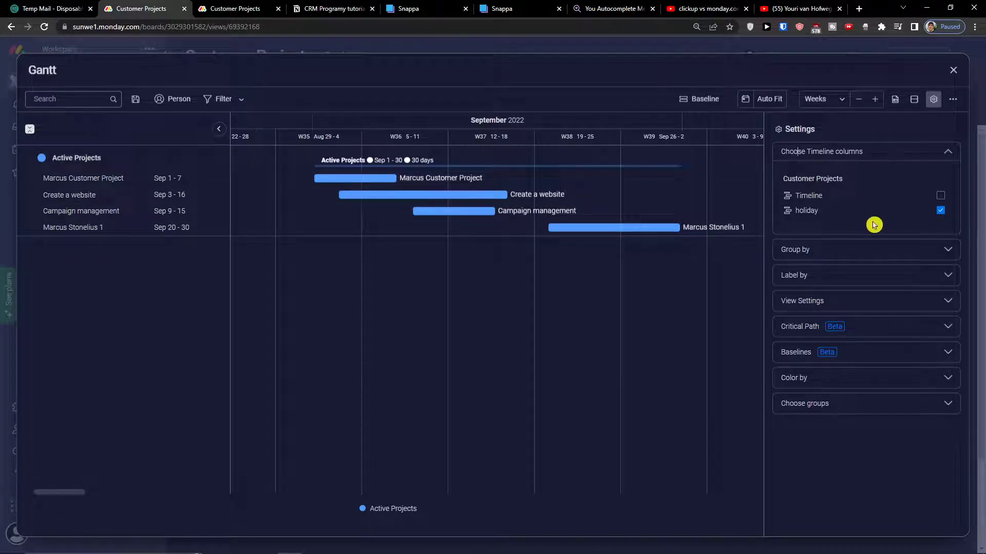
{"action": "left_click", "coordinate": [941, 210]}
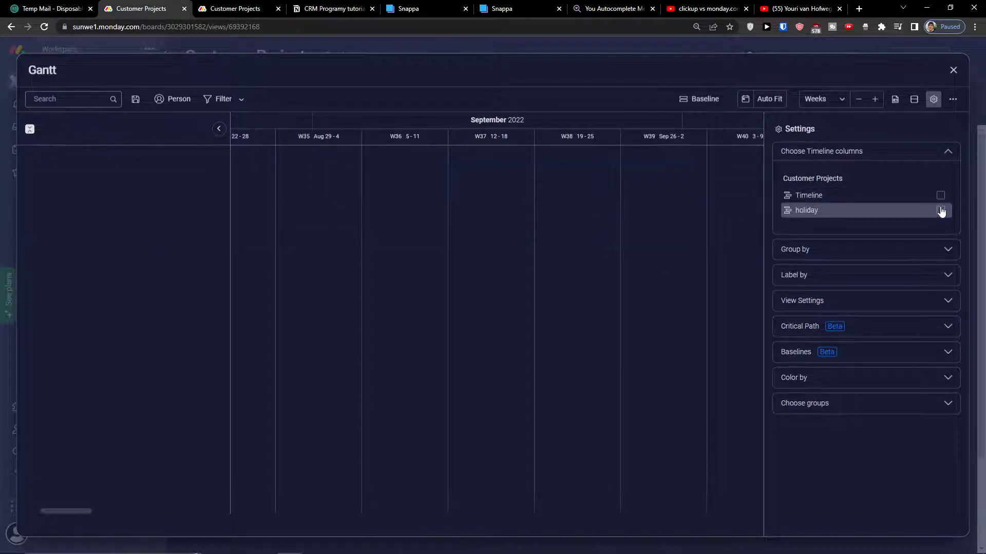
{"action": "left_click", "coordinate": [940, 195]}
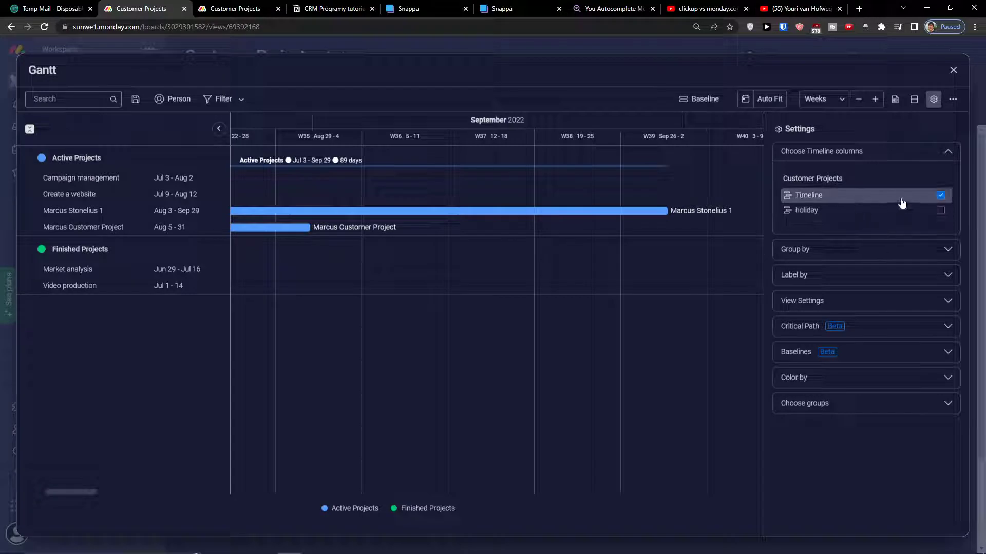
Auto-fit the chart to all project dates, then group the Gantt tasks by Board and then by Client
{"action": "left_click", "coordinate": [764, 99]}
{"action": "left_click", "coordinate": [832, 249]}
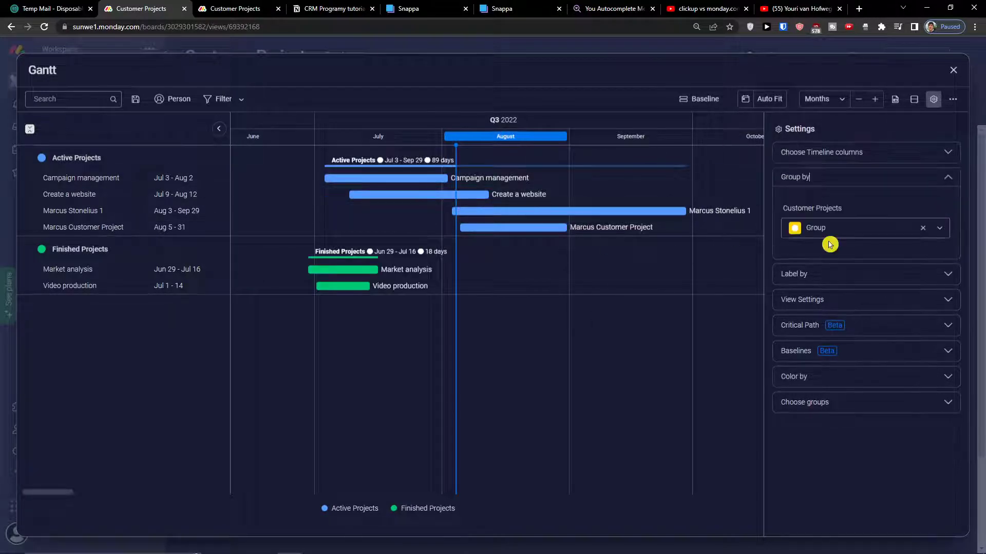
{"action": "left_click", "coordinate": [939, 229]}
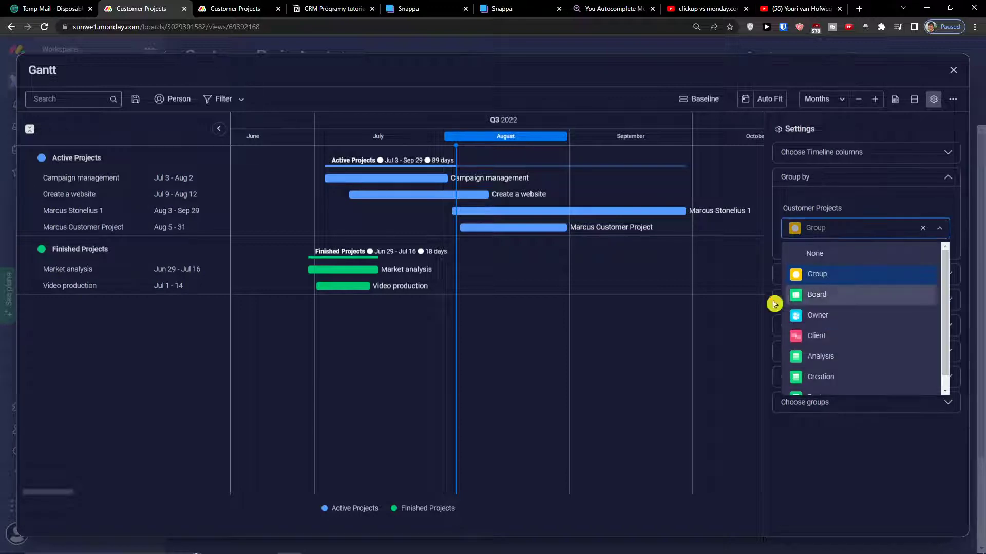
{"action": "left_click", "coordinate": [830, 291]}
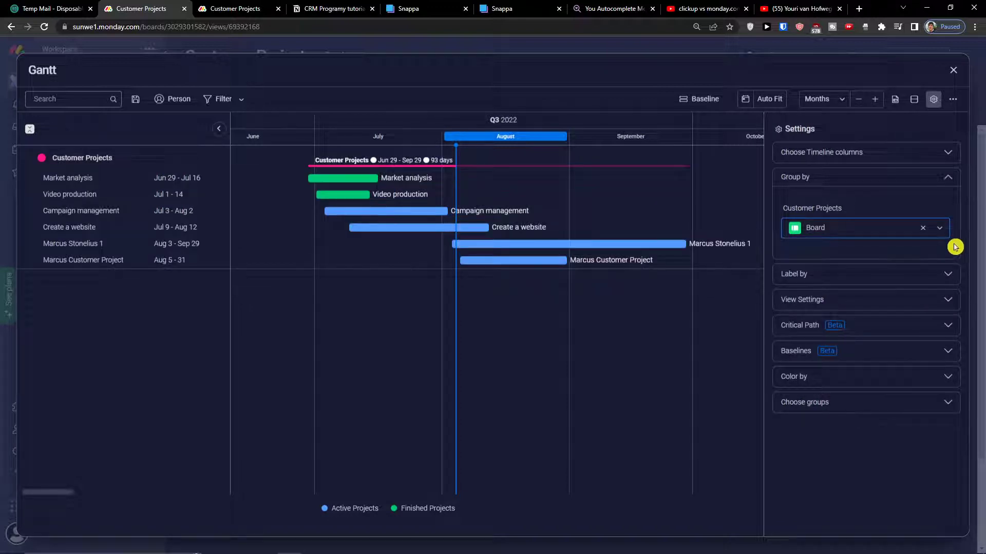
{"action": "left_click", "coordinate": [940, 227]}
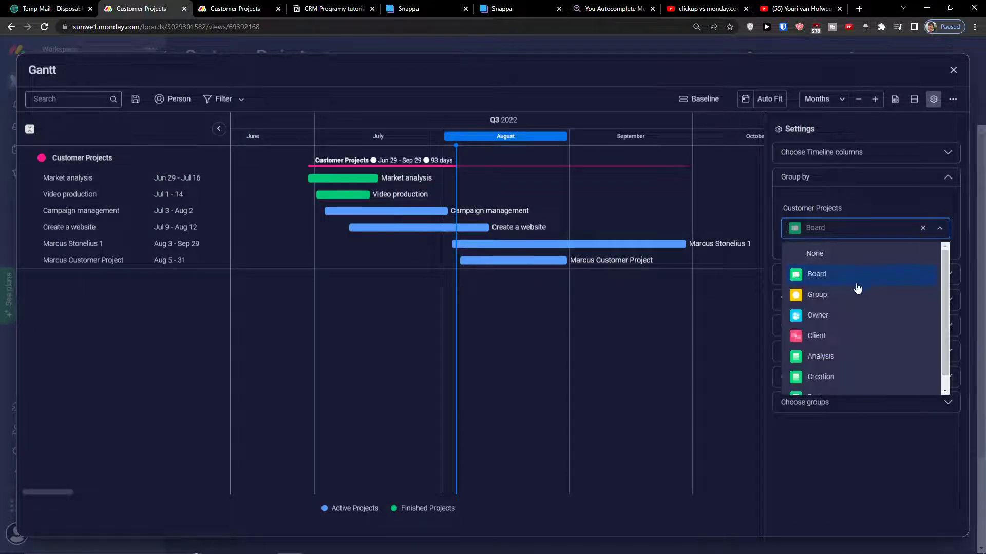
{"action": "left_click", "coordinate": [840, 337]}
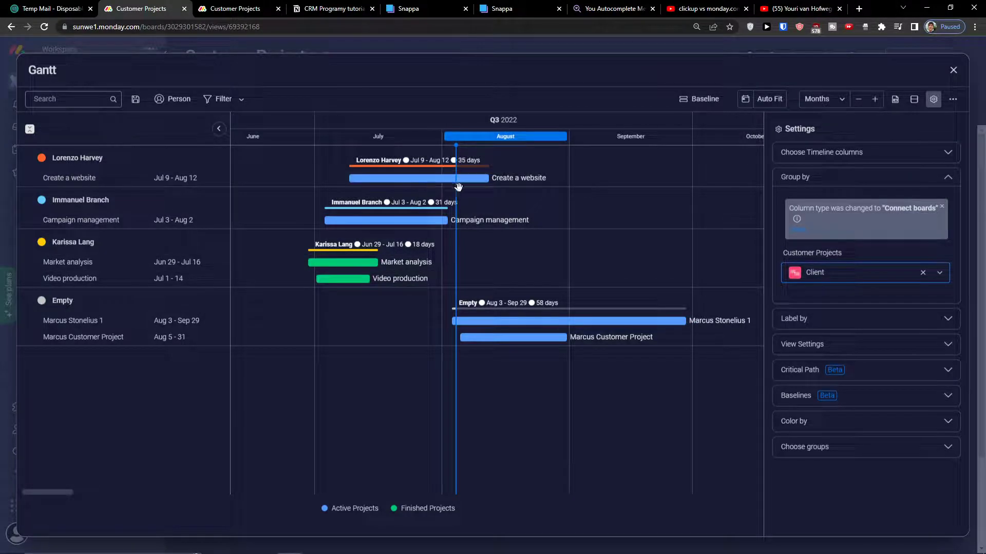
{"action": "left_click", "coordinate": [939, 274]}
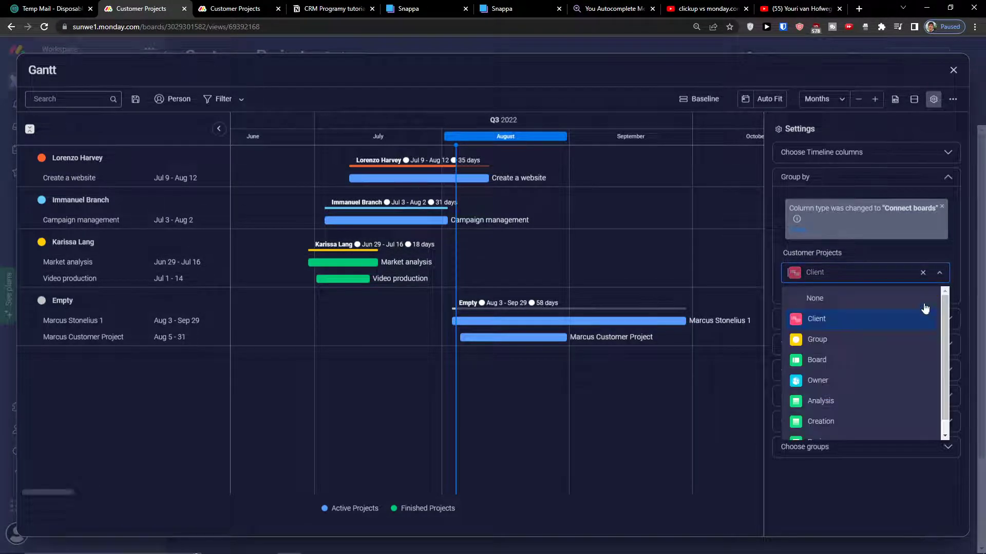
{"action": "scroll", "coordinate": [869, 342], "scroll_direction": "down", "scroll_amount": 1}
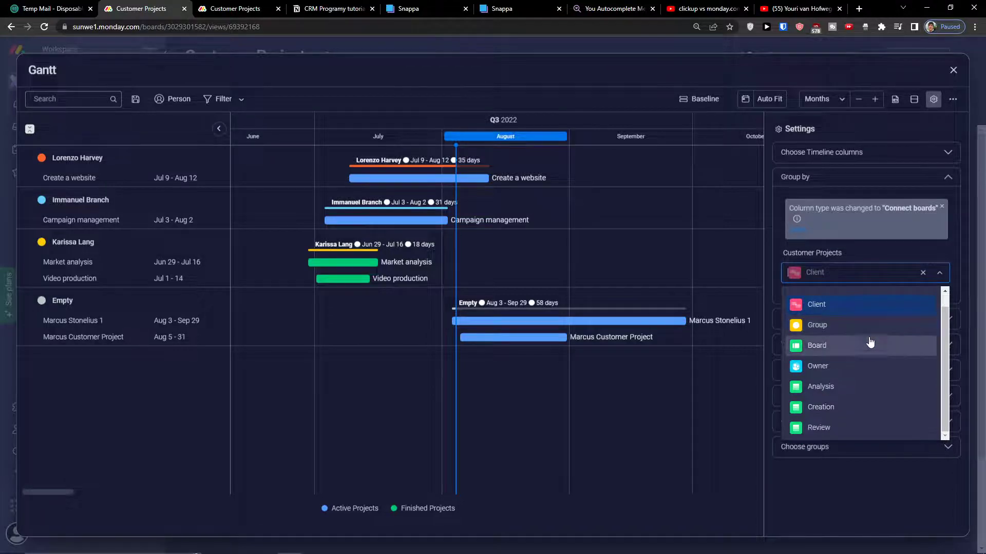
{"action": "left_click", "coordinate": [832, 367]}
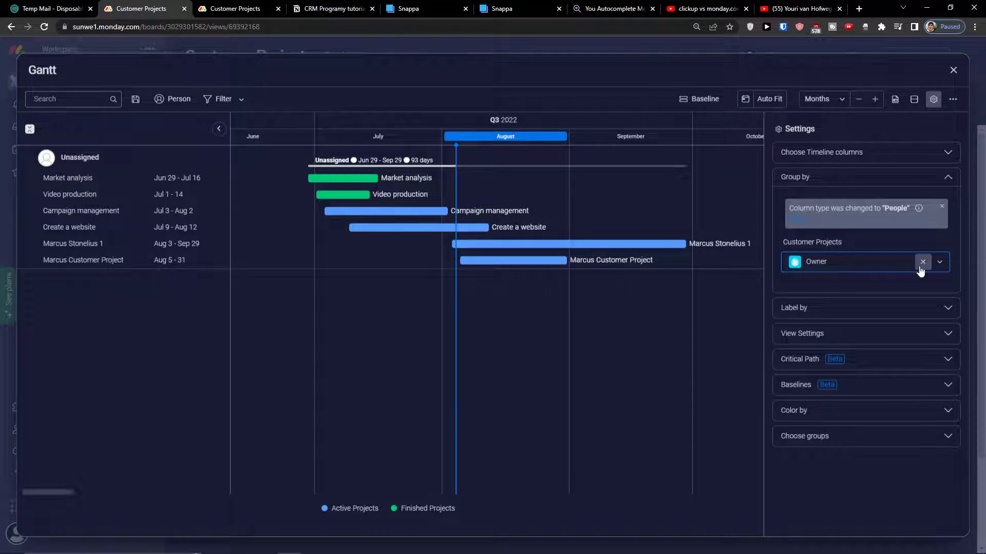
{"action": "left_click", "coordinate": [939, 262]}
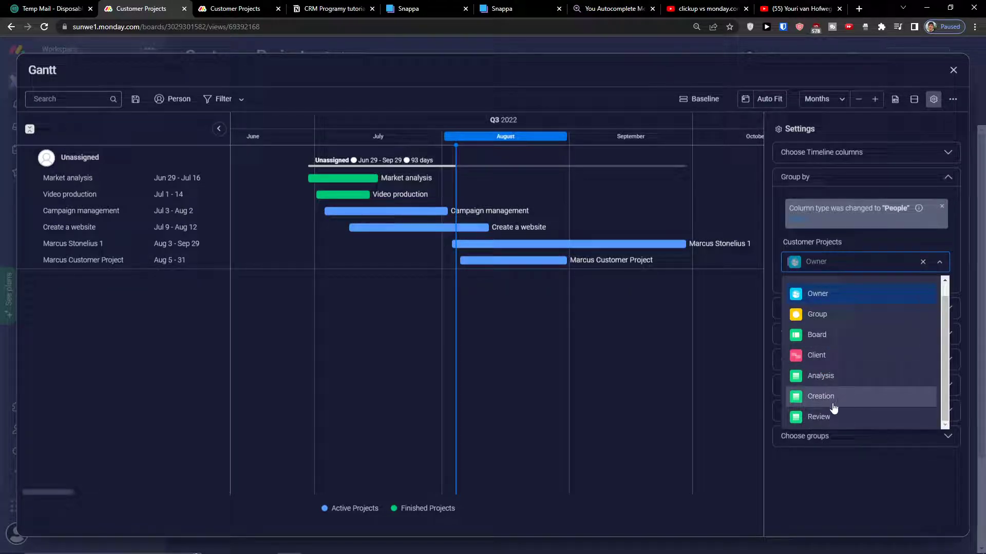
{"action": "left_click", "coordinate": [829, 378]}
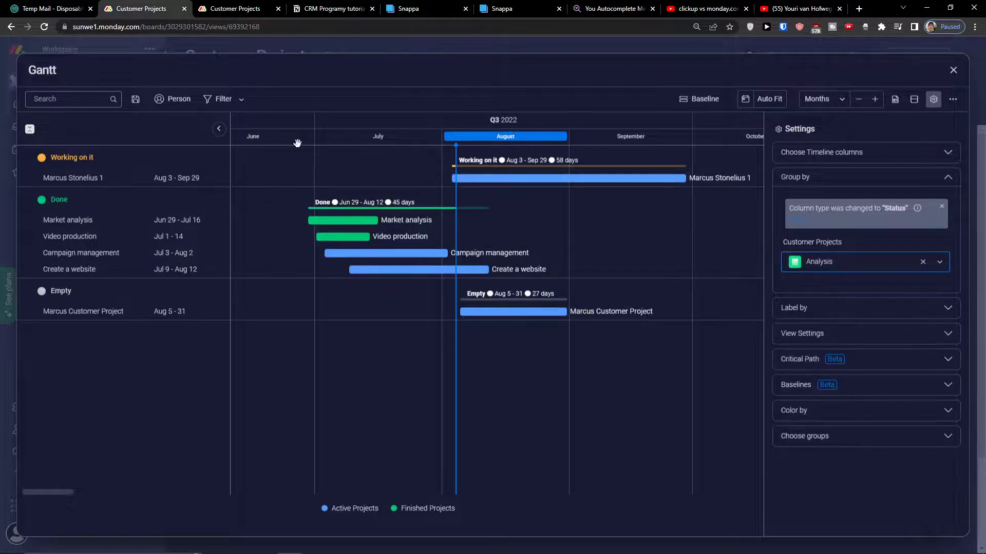
{"action": "left_click", "coordinate": [937, 263]}
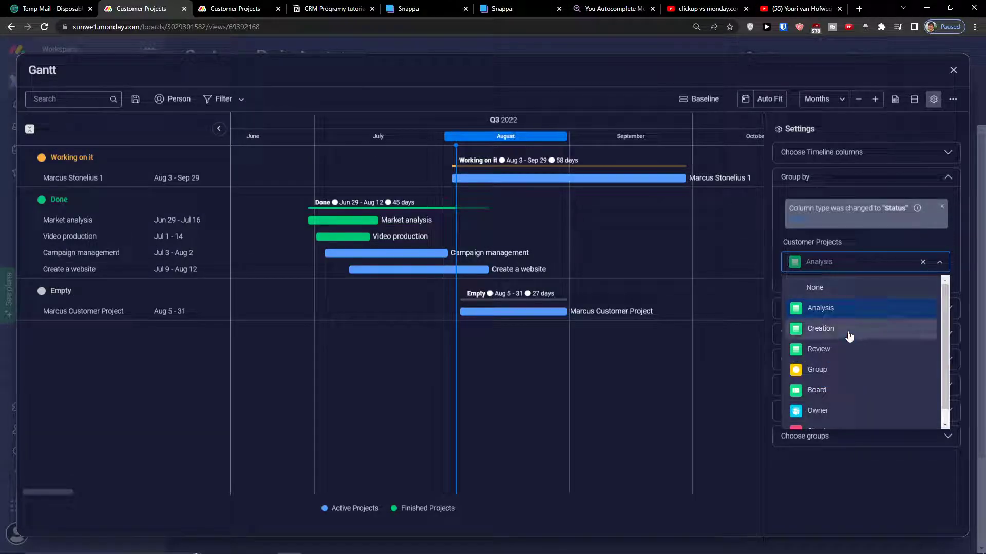
{"action": "scroll", "coordinate": [845, 339], "scroll_direction": "down", "scroll_amount": 1}
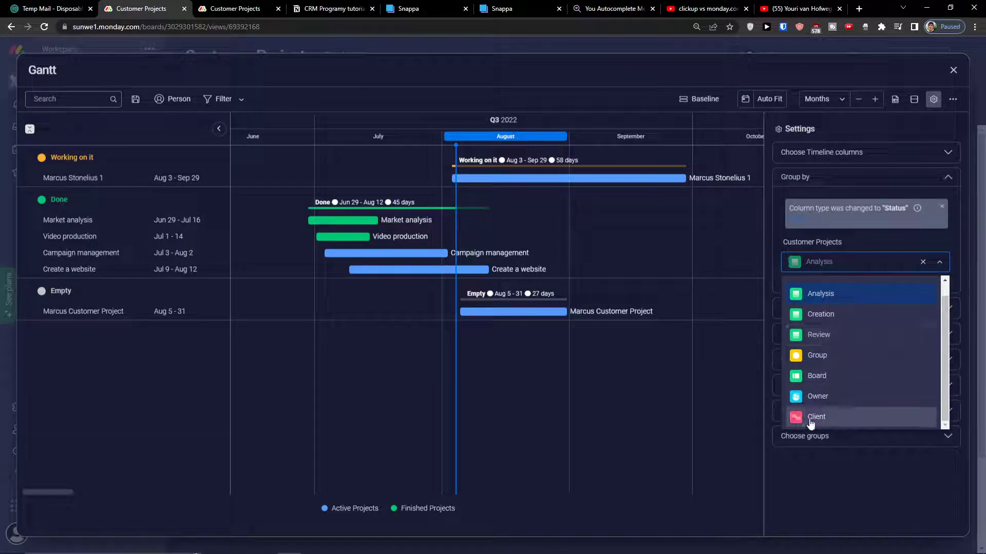
{"action": "scroll", "coordinate": [810, 423], "scroll_direction": "up", "scroll_amount": 1}
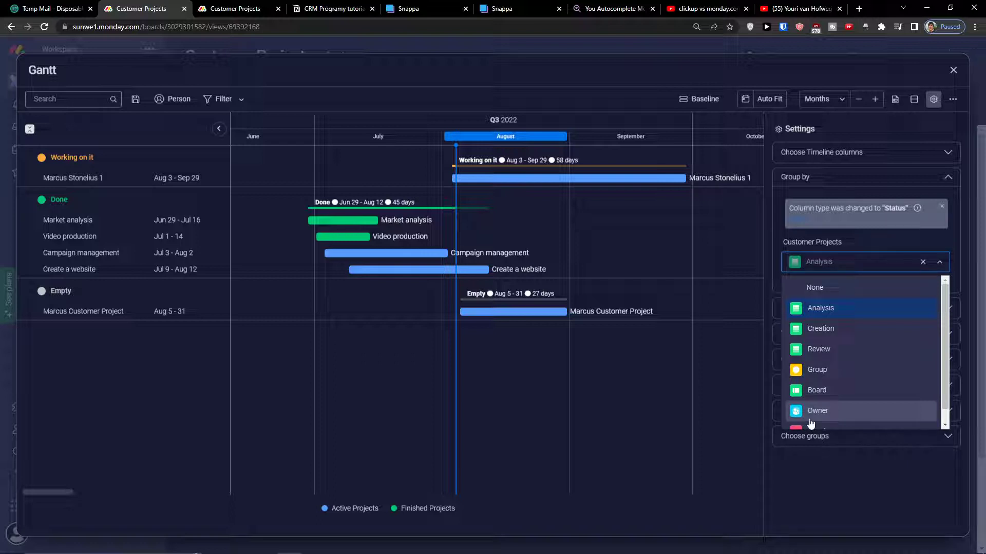
{"action": "scroll", "coordinate": [811, 423], "scroll_direction": "down", "scroll_amount": 1}
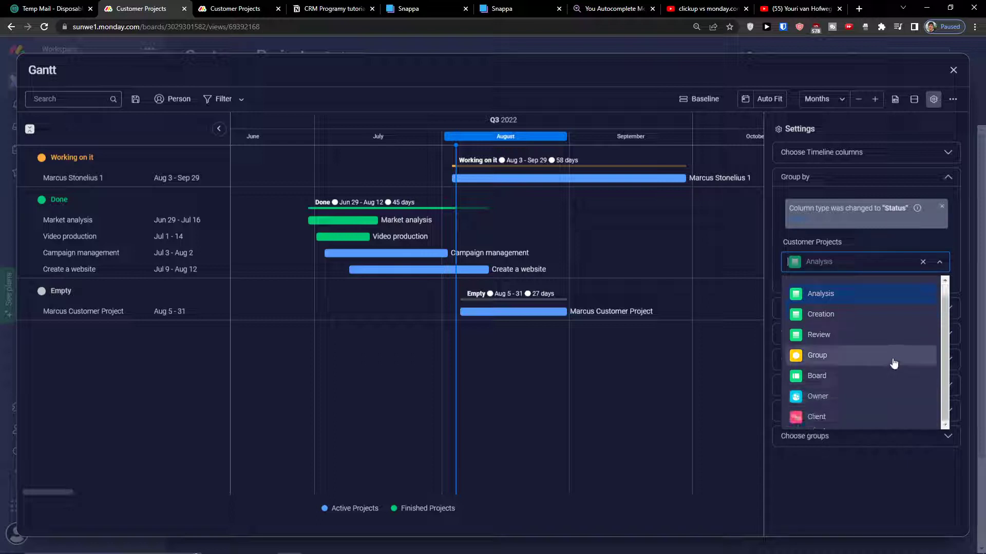
{"action": "left_click", "coordinate": [845, 418]}
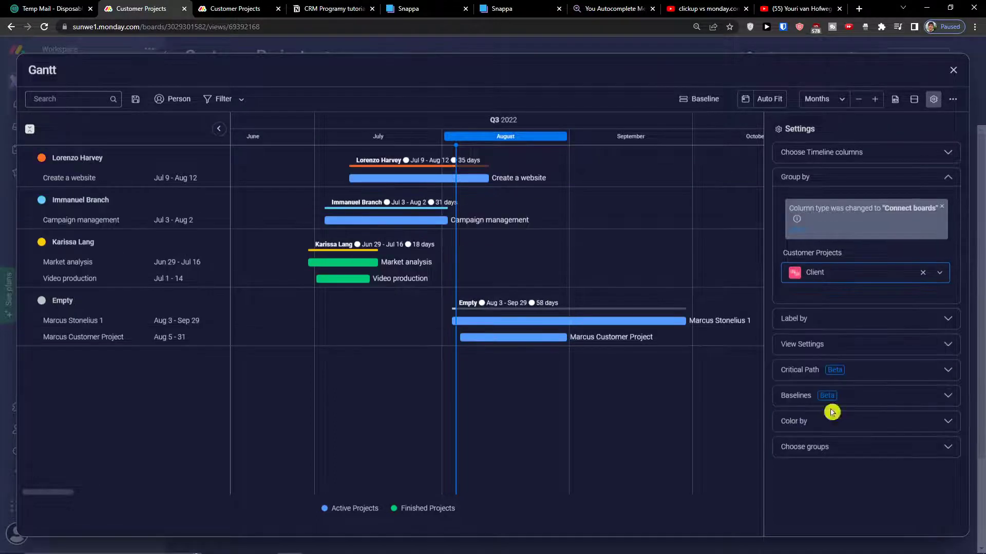
{"action": "left_click", "coordinate": [940, 273]}
{"action": "left_click", "coordinate": [940, 273]}
{"action": "left_click", "coordinate": [944, 276]}
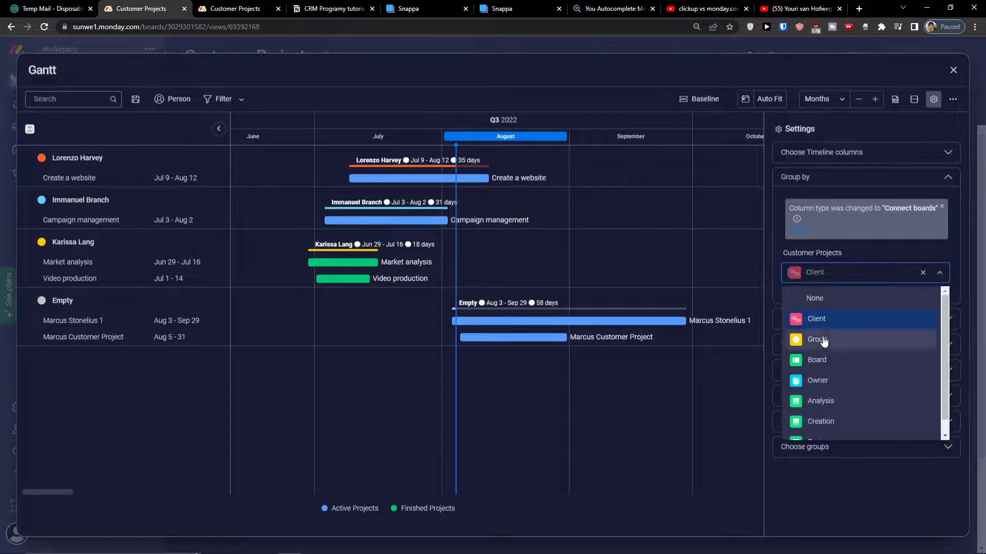
{"action": "left_click", "coordinate": [477, 450]}
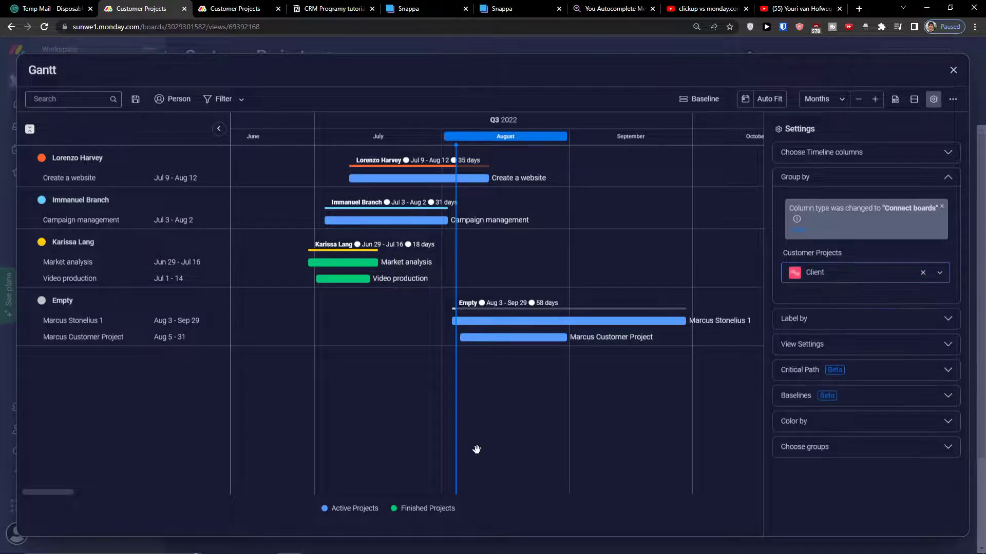
Try labelling the Gantt bars by Board, then Group, then Owner
{"action": "left_click", "coordinate": [815, 331]}
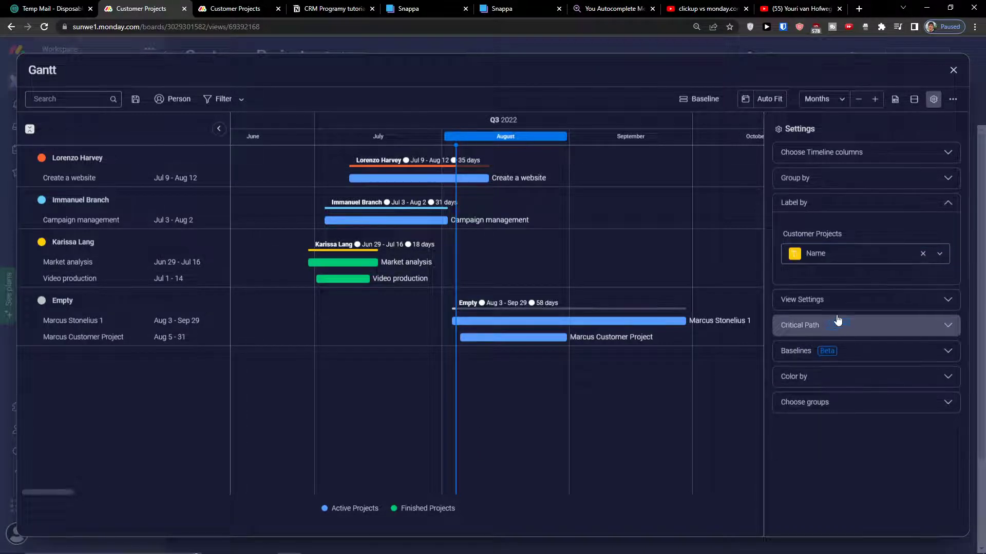
{"action": "left_click", "coordinate": [939, 253]}
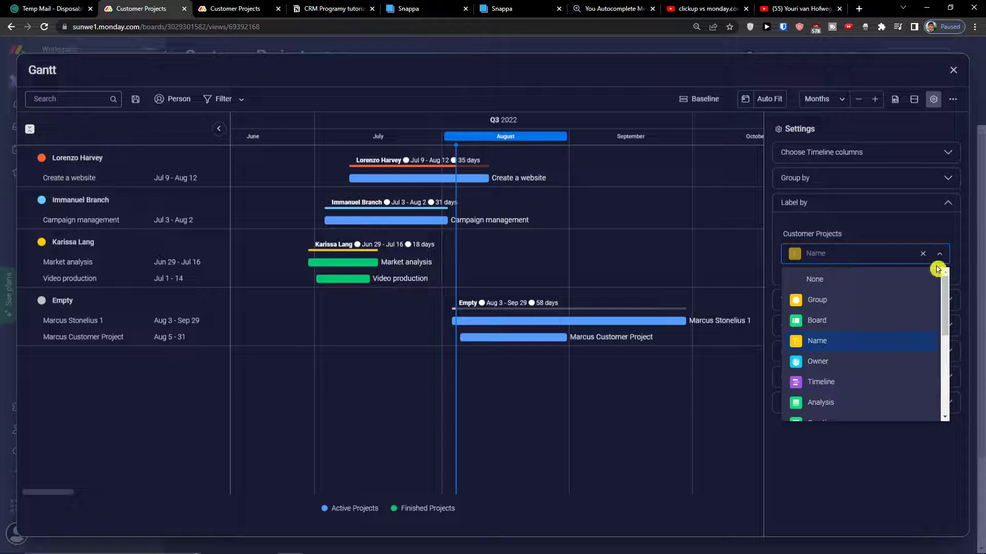
{"action": "left_click", "coordinate": [880, 322]}
{"action": "left_click", "coordinate": [943, 260]}
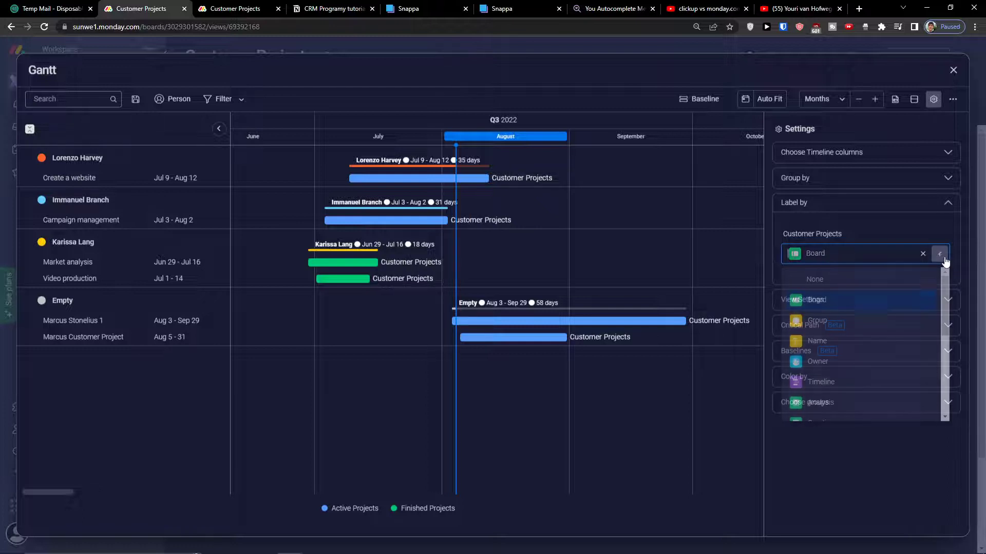
{"action": "left_click", "coordinate": [876, 323]}
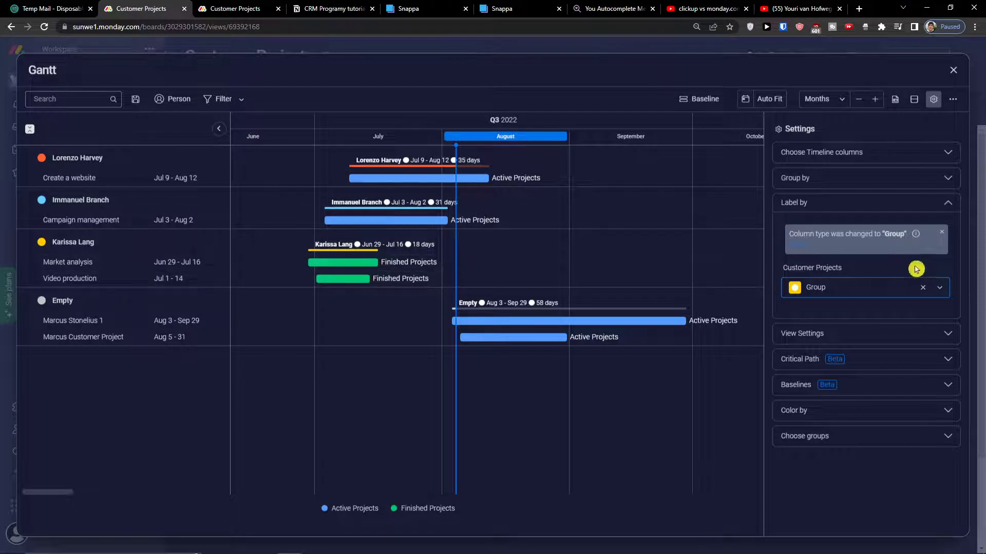
{"action": "left_click", "coordinate": [938, 288]}
{"action": "left_click", "coordinate": [893, 396]}
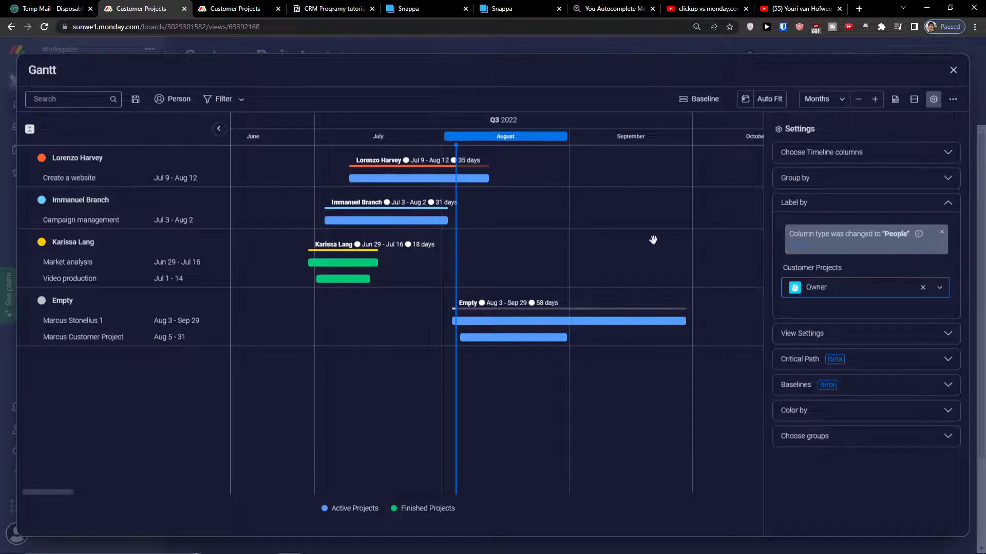
Try Timeline and Est. Hours as bar labels, then settle on labelling the bars by Country
{"action": "left_click", "coordinate": [939, 287]}
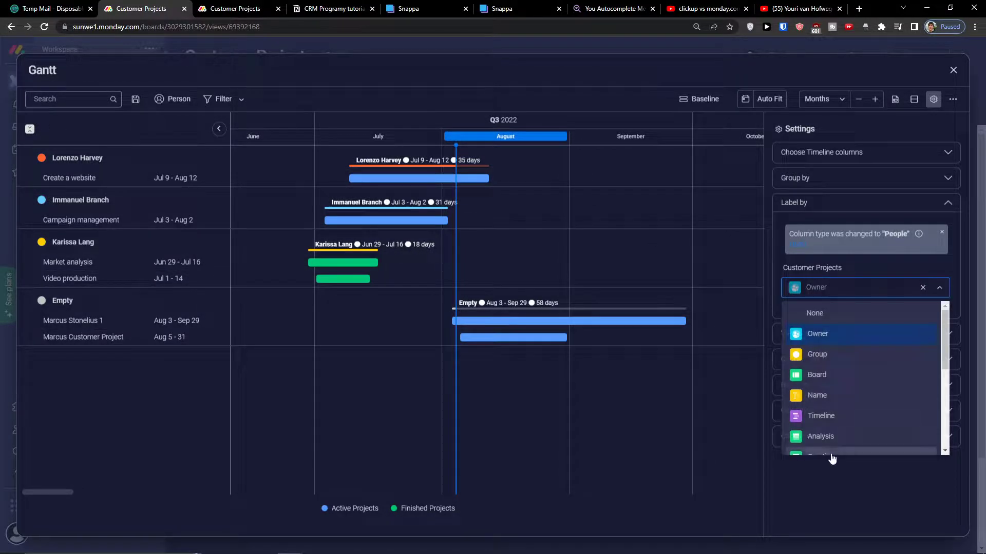
{"action": "left_click", "coordinate": [812, 410]}
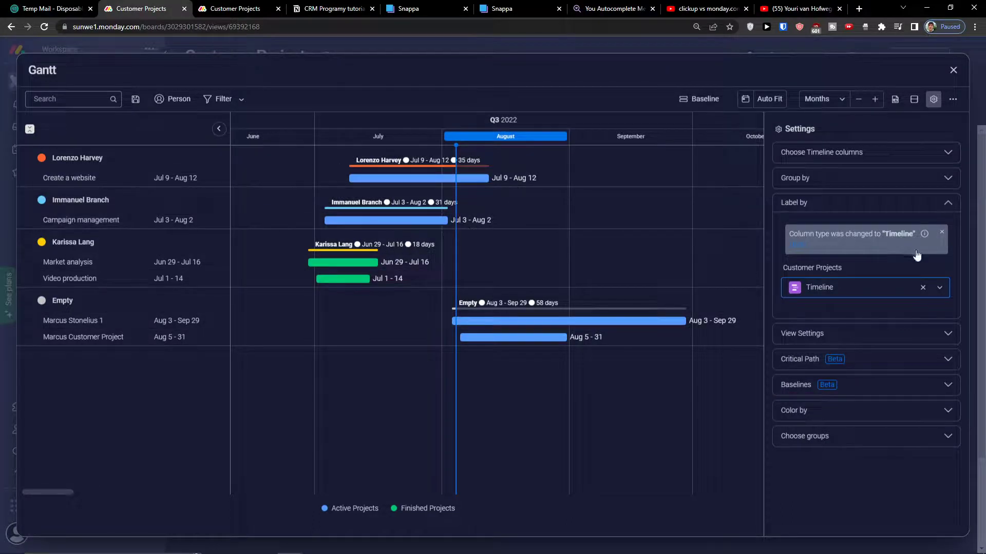
{"action": "left_click", "coordinate": [939, 288]}
{"action": "scroll", "coordinate": [867, 377], "scroll_direction": "down", "scroll_amount": 3}
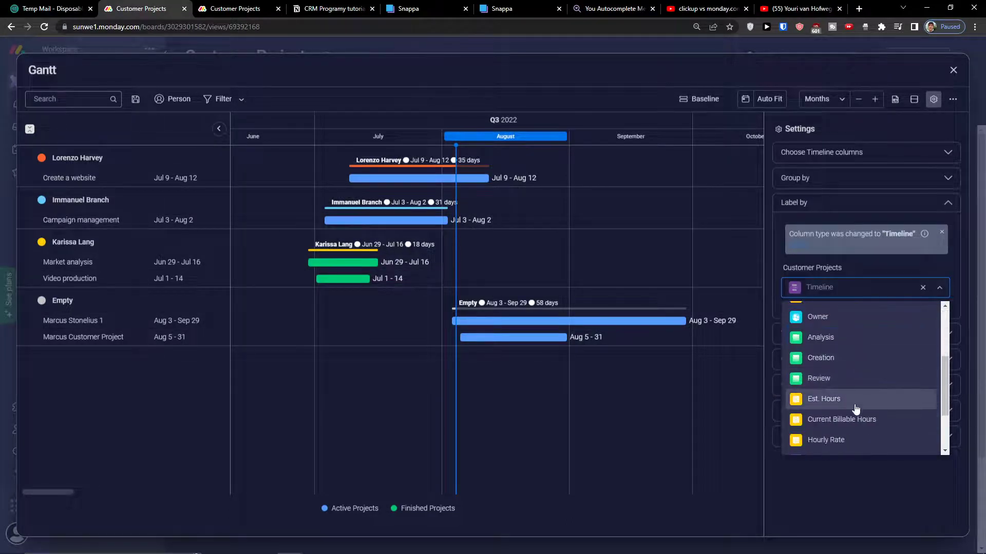
{"action": "left_click", "coordinate": [857, 402]}
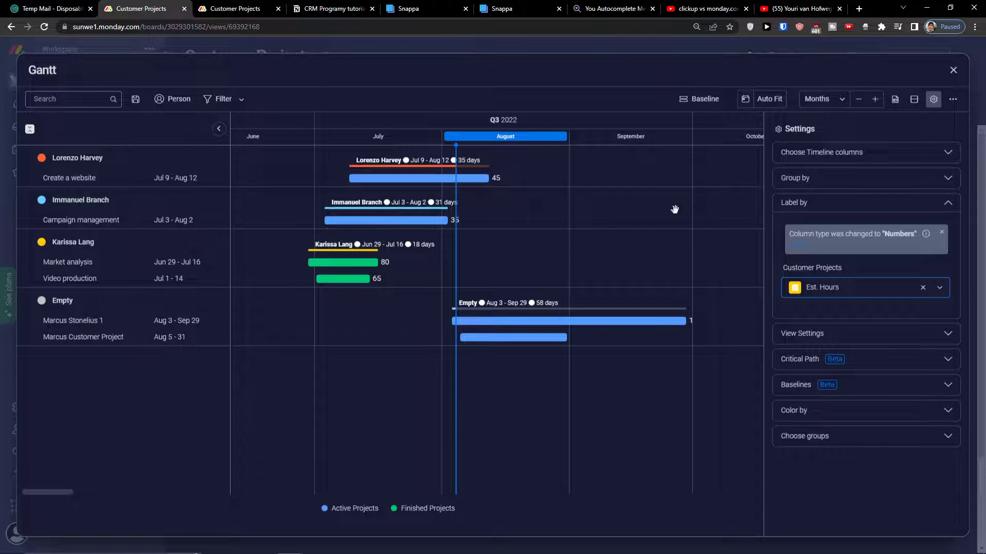
{"action": "left_click", "coordinate": [939, 288]}
{"action": "scroll", "coordinate": [829, 436], "scroll_direction": "down", "scroll_amount": 5}
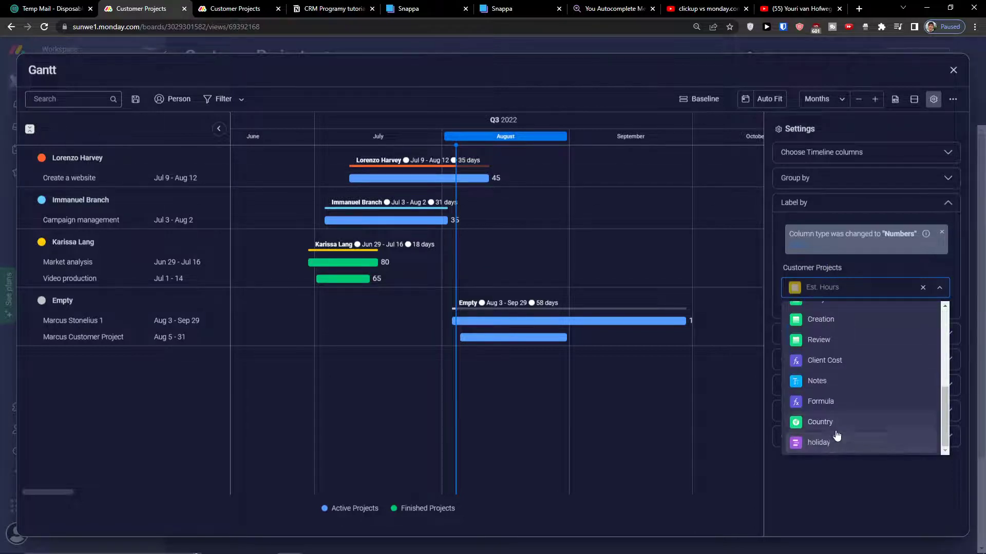
{"action": "left_click", "coordinate": [836, 423]}
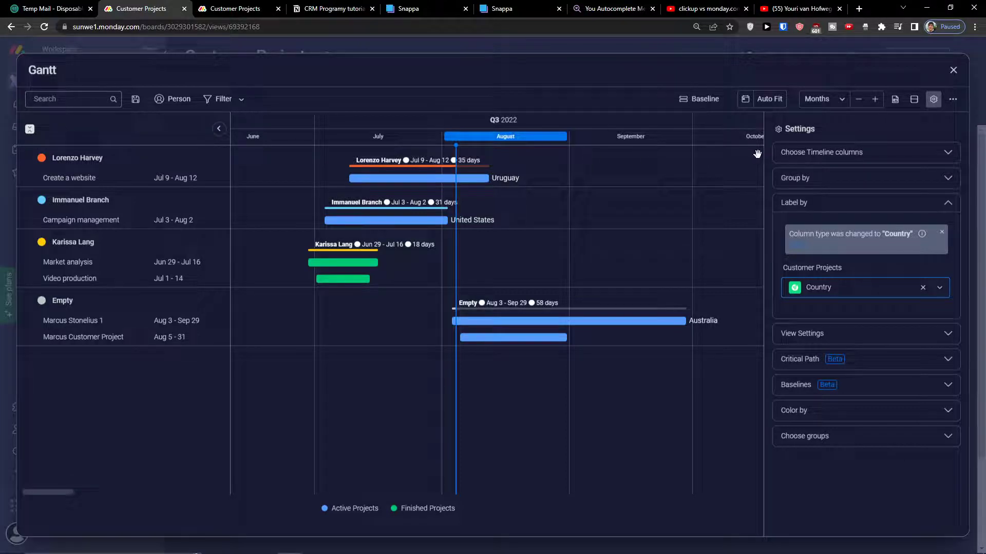
In View Settings, toggle group summaries, today line and weekends off and back on, leaving all shown
{"action": "left_click", "coordinate": [831, 334]}
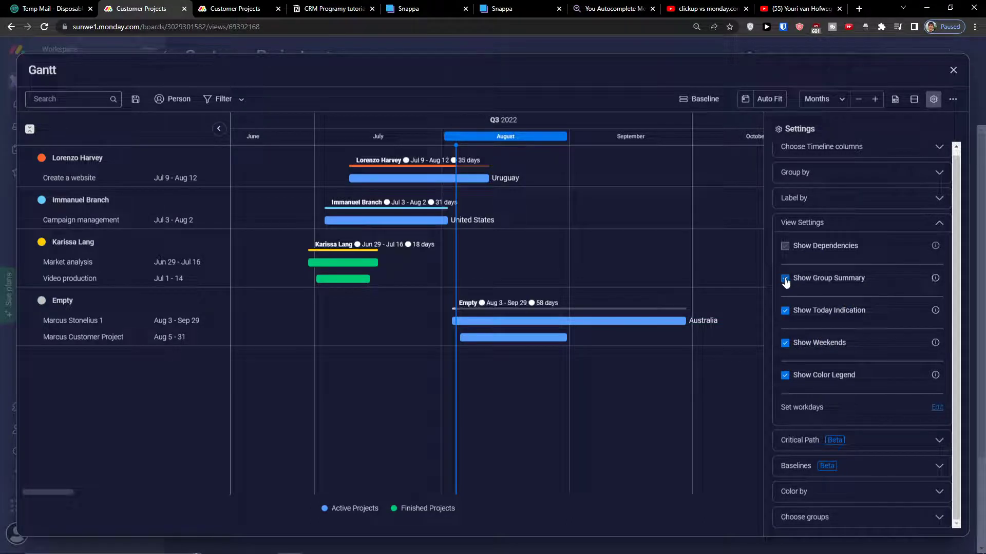
{"action": "left_click", "coordinate": [785, 280]}
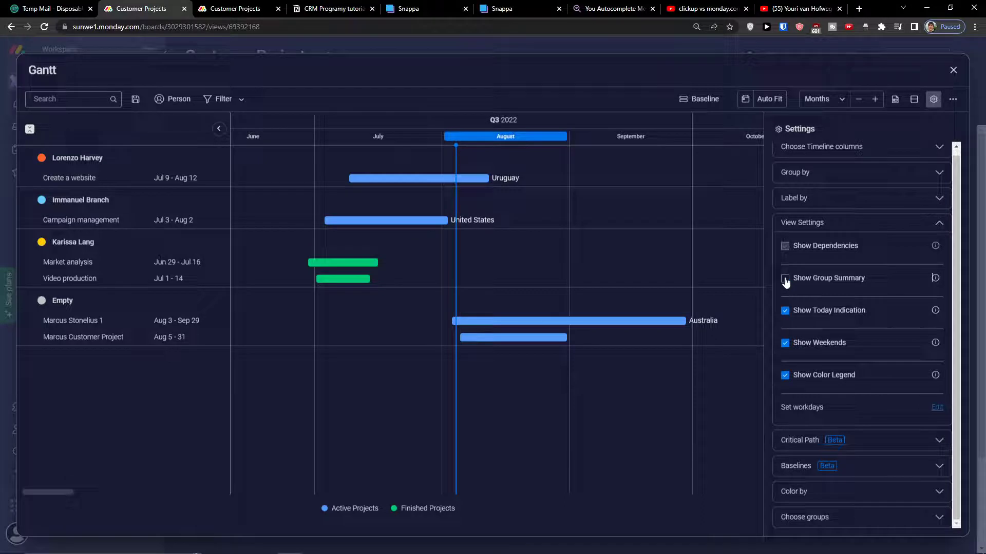
{"action": "left_click", "coordinate": [785, 279]}
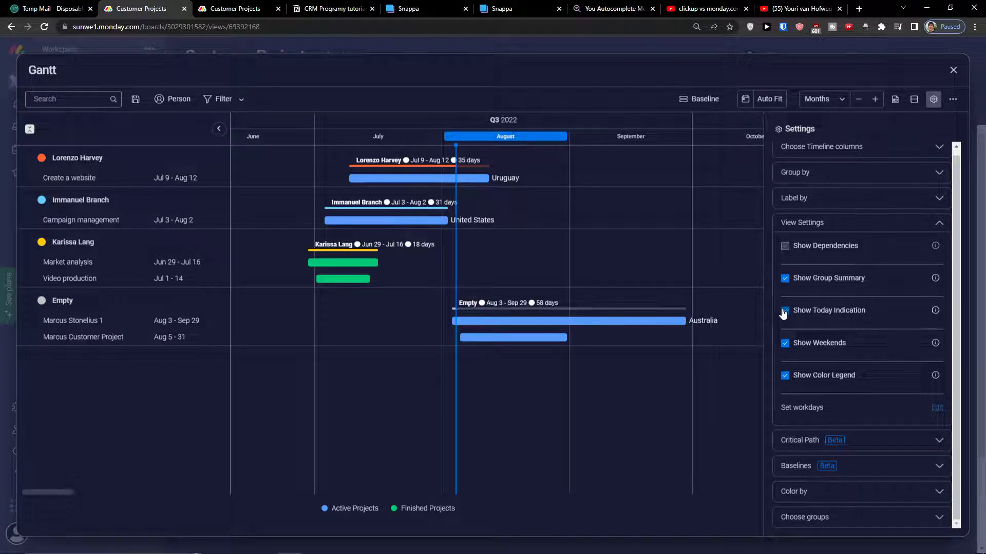
{"action": "left_click", "coordinate": [784, 311]}
{"action": "left_click", "coordinate": [784, 311]}
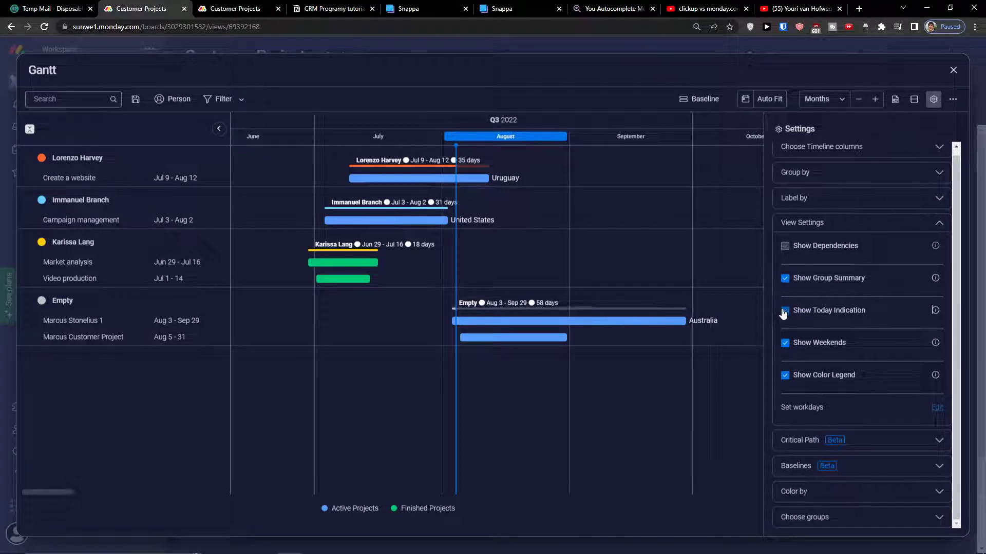
{"action": "left_click", "coordinate": [785, 343]}
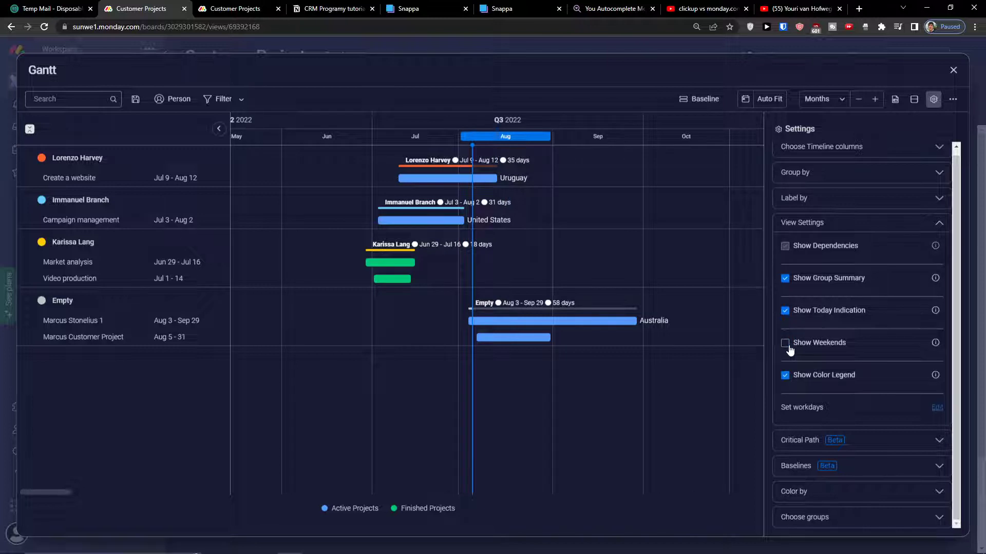
{"action": "left_click", "coordinate": [789, 346]}
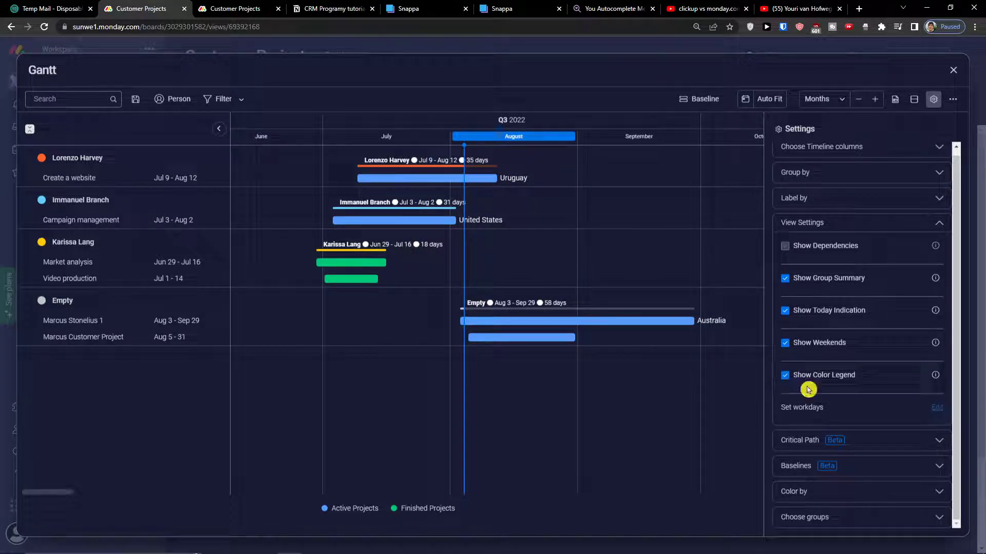
Preview the critical path highlighting twice, then leave the critical path hidden
{"action": "left_click", "coordinate": [872, 440]}
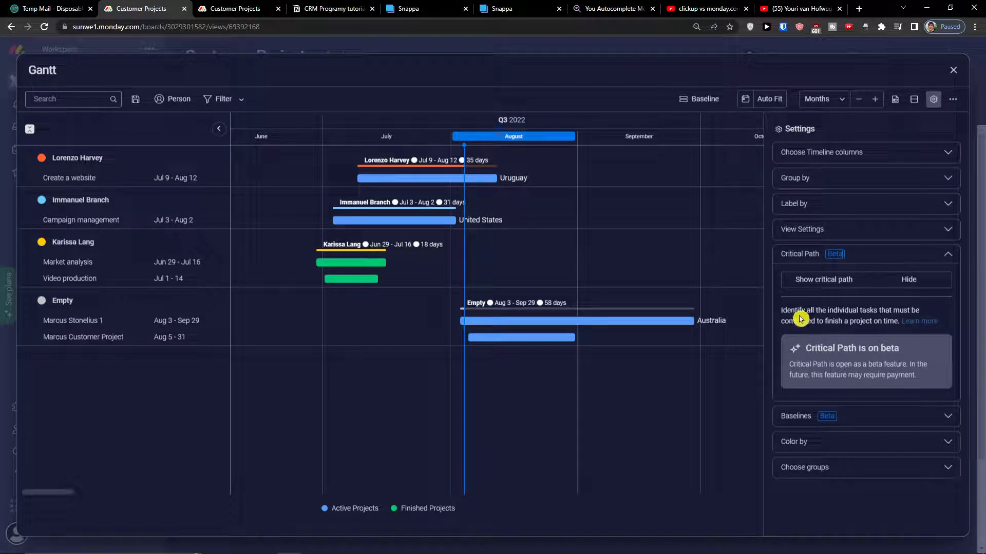
{"action": "left_click", "coordinate": [824, 280]}
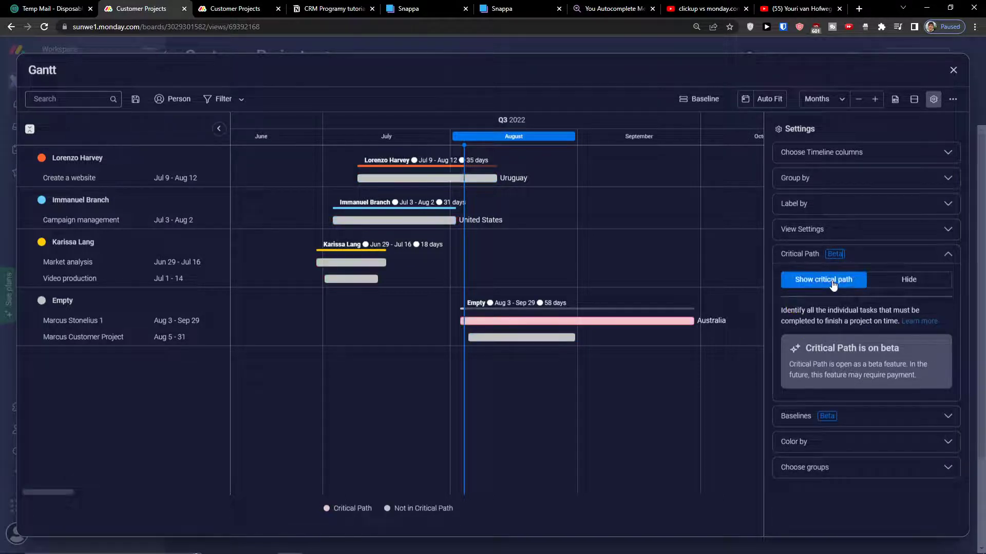
{"action": "left_click", "coordinate": [909, 287]}
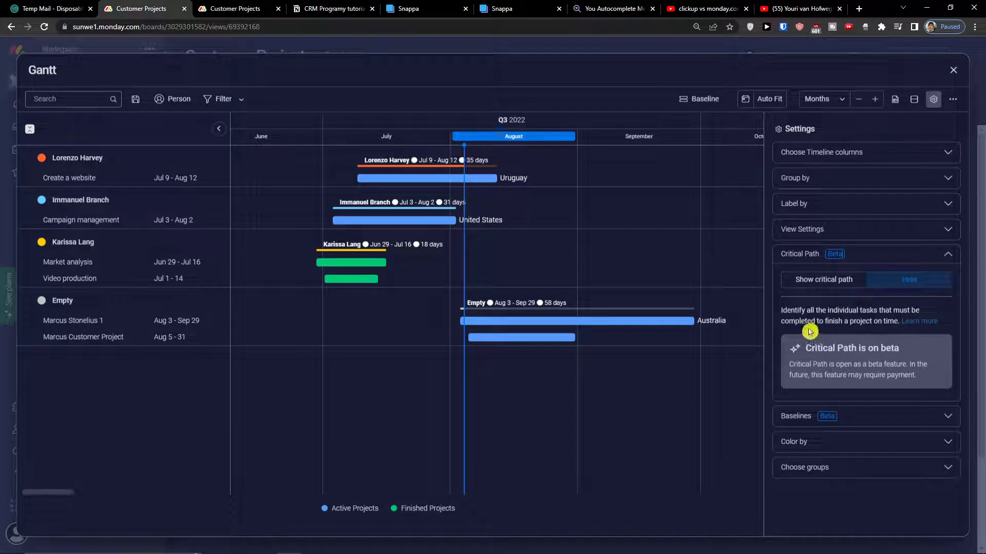
{"action": "left_click", "coordinate": [812, 281]}
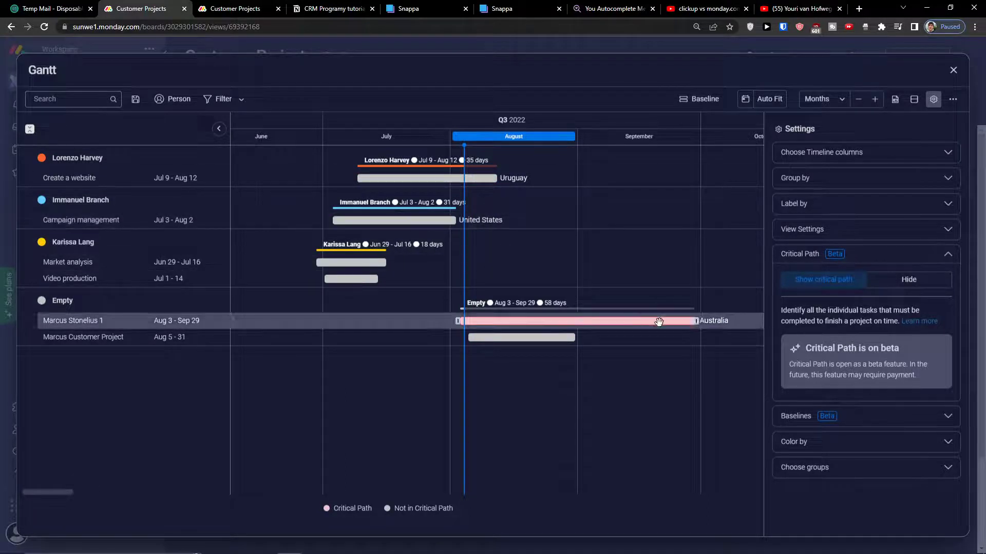
{"action": "left_click", "coordinate": [895, 280]}
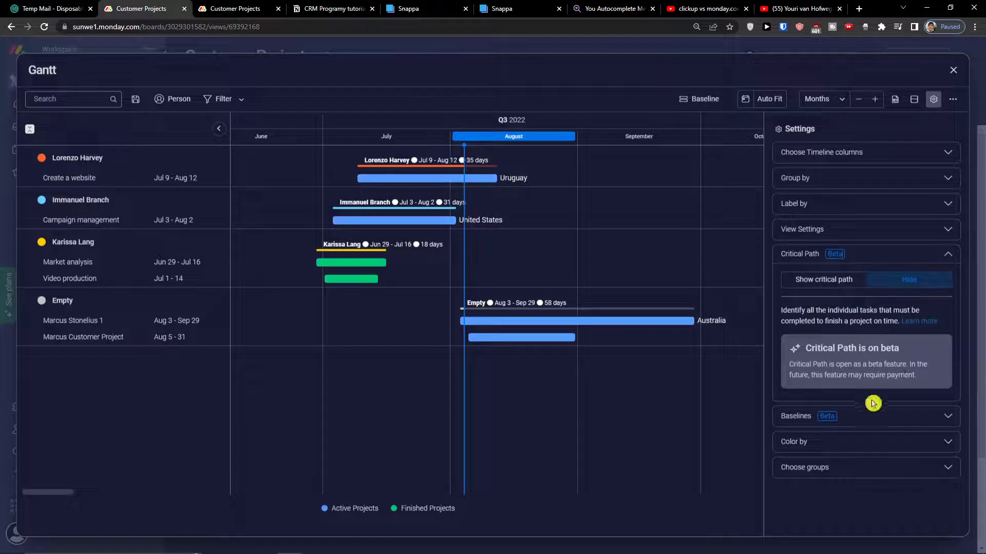
{"action": "left_click", "coordinate": [854, 415]}
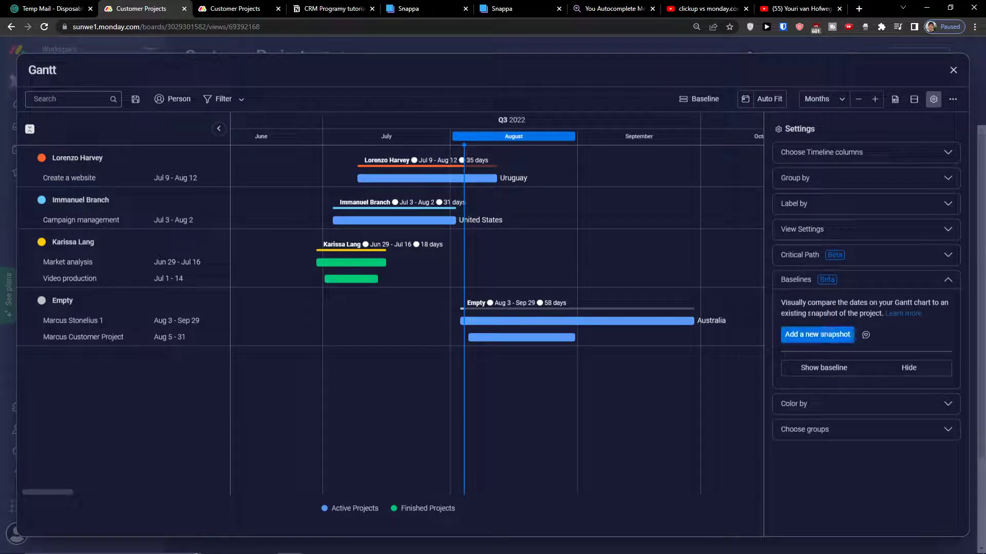
Set baselines to Hide, preview Show baseline briefly, then hide baselines again
{"action": "left_click", "coordinate": [908, 368]}
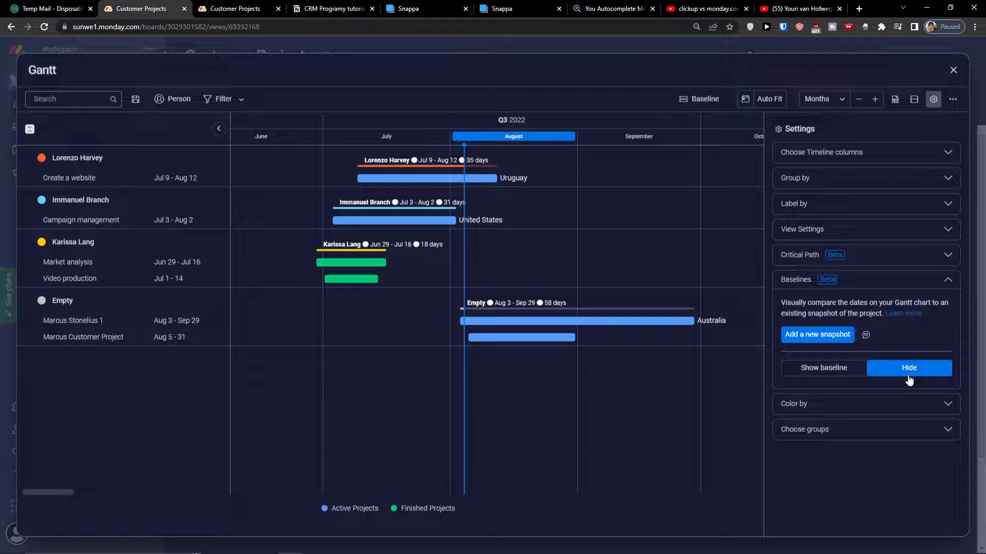
{"action": "left_click", "coordinate": [814, 368]}
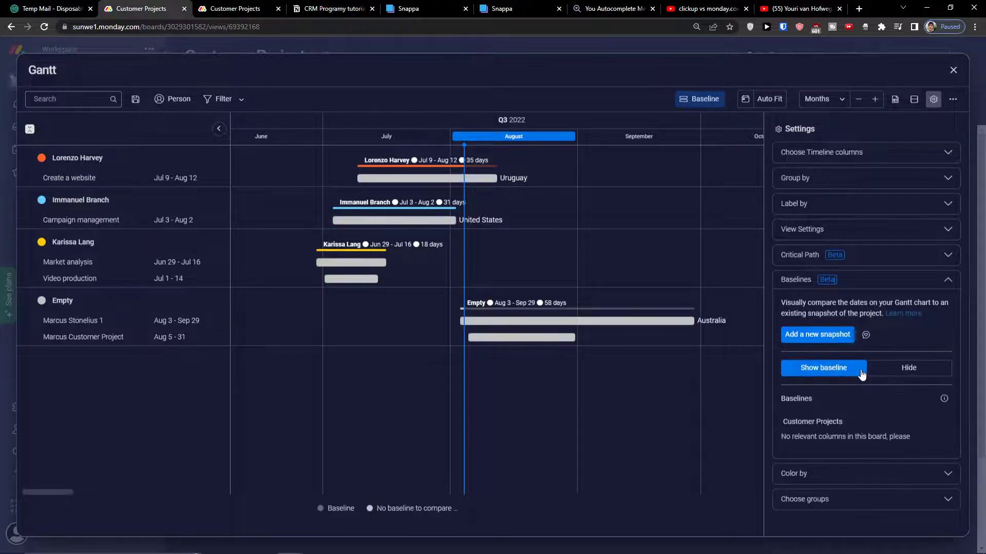
{"action": "left_click", "coordinate": [912, 369]}
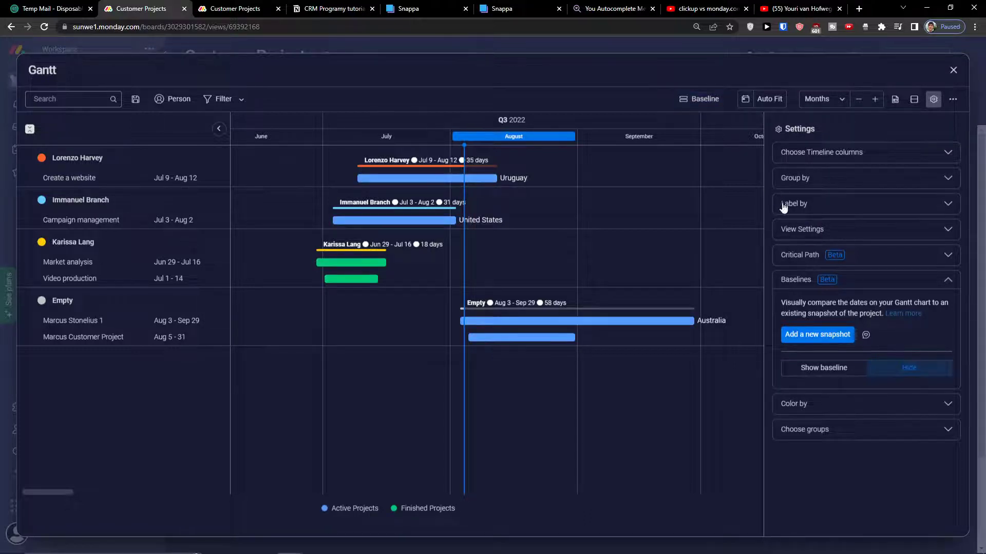
Try colouring the Gantt bars by Board and by Owner, then colour them by Group
{"action": "left_click", "coordinate": [821, 400]}
{"action": "left_click", "coordinate": [847, 362]}
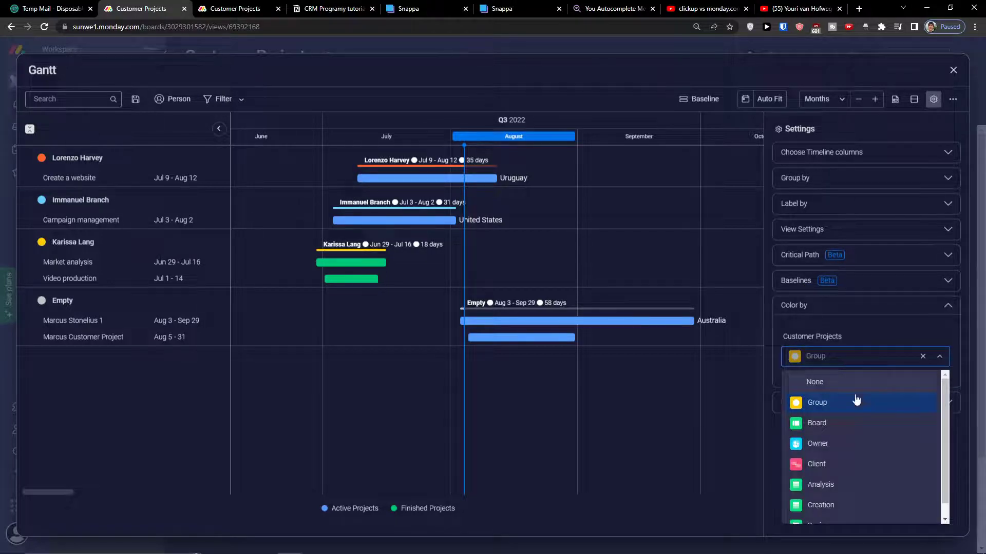
{"action": "left_click", "coordinate": [850, 421]}
{"action": "left_click", "coordinate": [843, 367]}
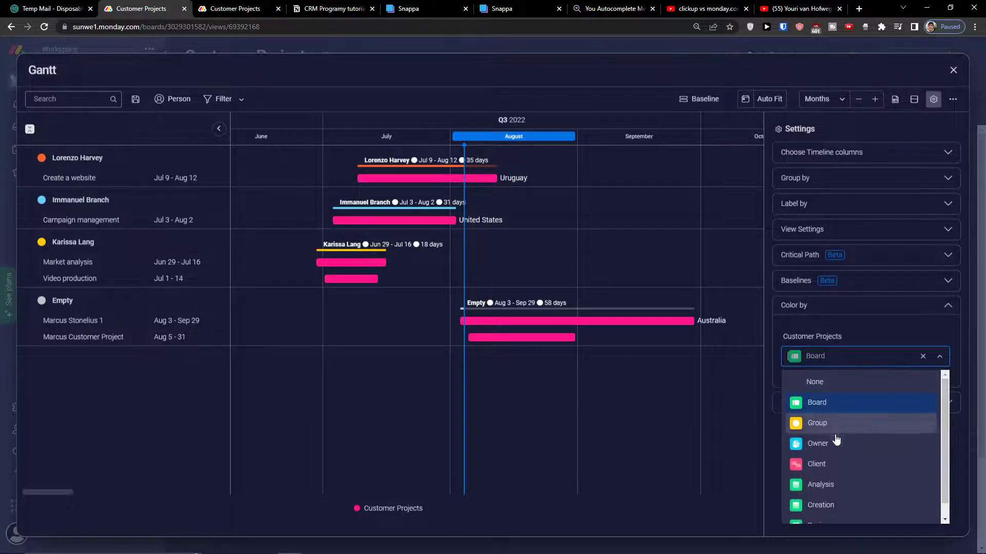
{"action": "left_click", "coordinate": [836, 439]}
{"action": "left_click", "coordinate": [826, 393]}
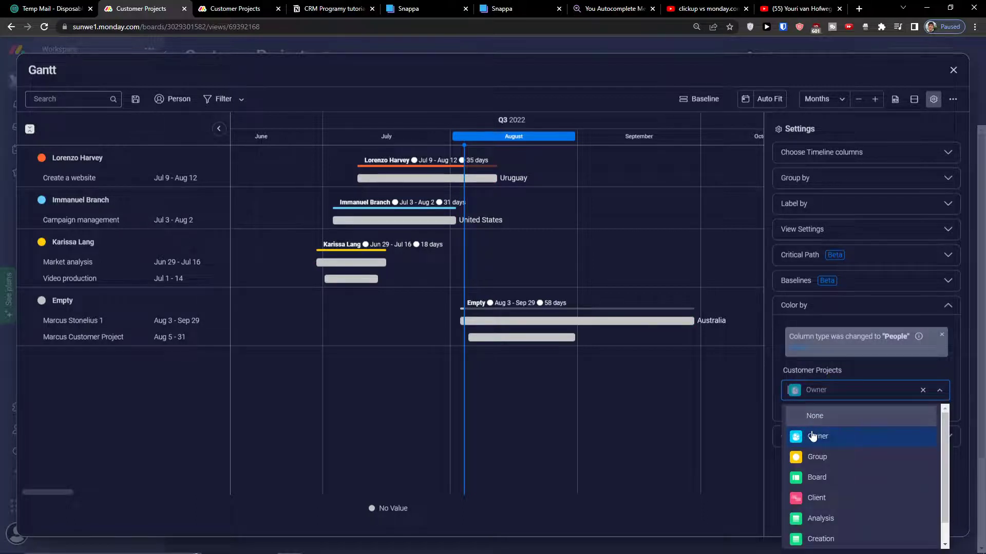
{"action": "left_click", "coordinate": [816, 457]}
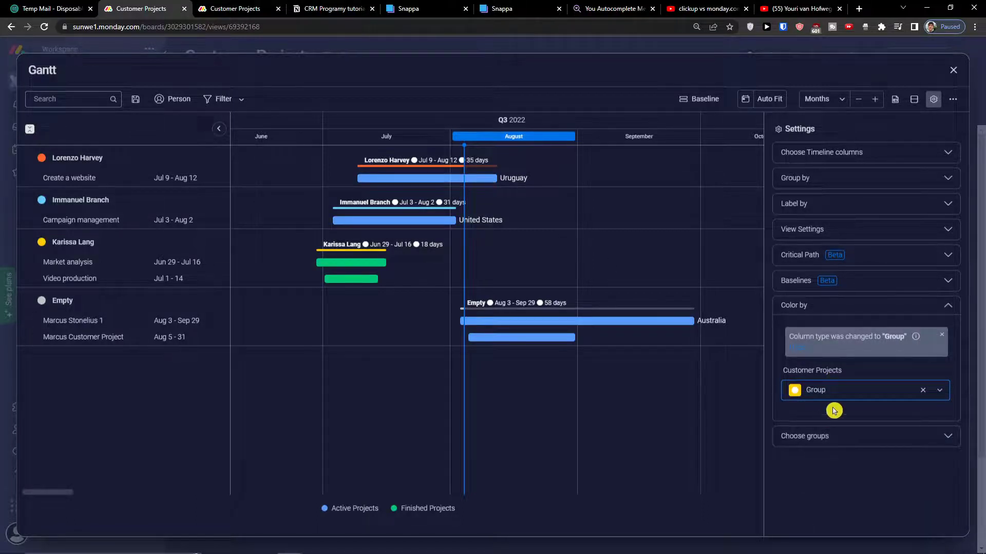
Leave full screen, visit the Main Table, and reopen the Gantt widget's settings from the Gantt view
{"action": "left_click", "coordinate": [485, 50]}
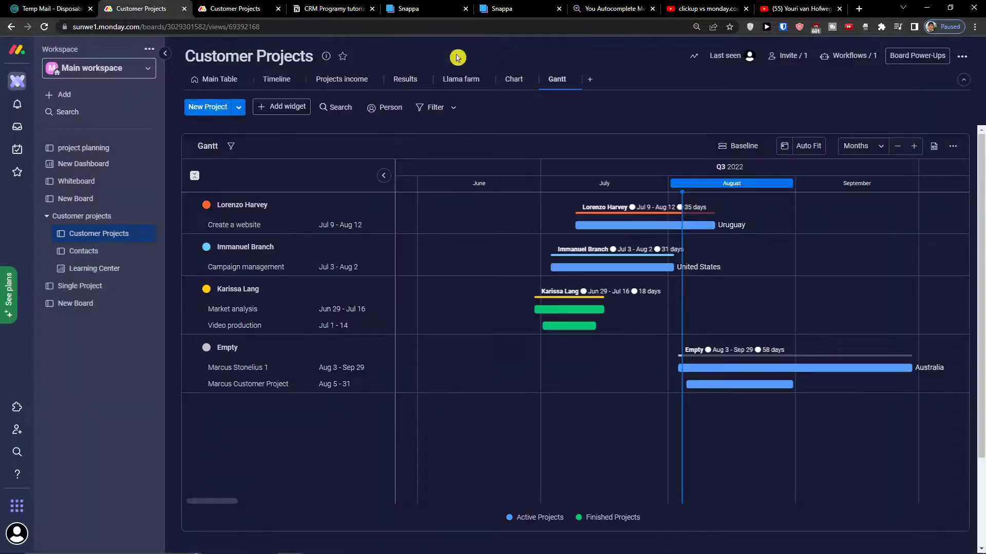
{"action": "left_click", "coordinate": [220, 79]}
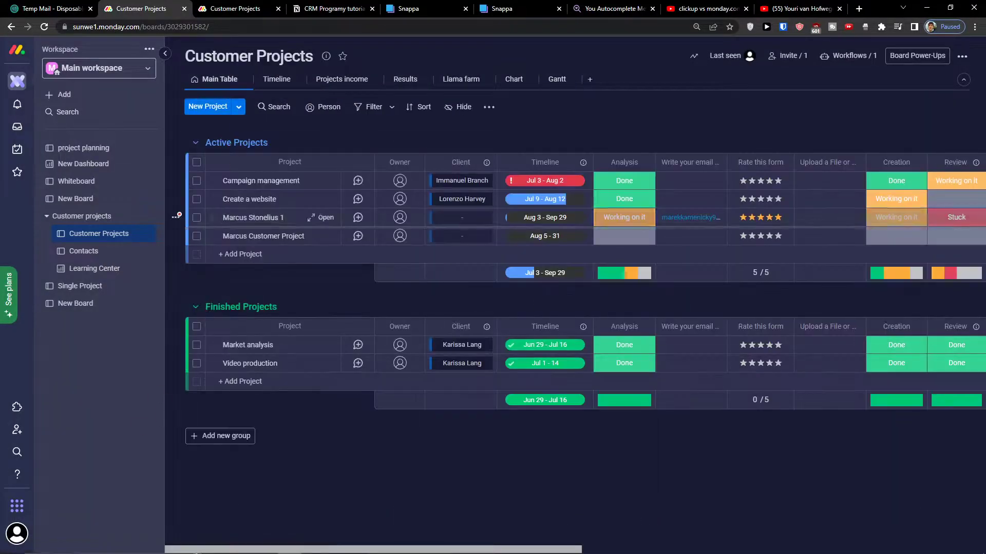
{"action": "left_click", "coordinate": [557, 79]}
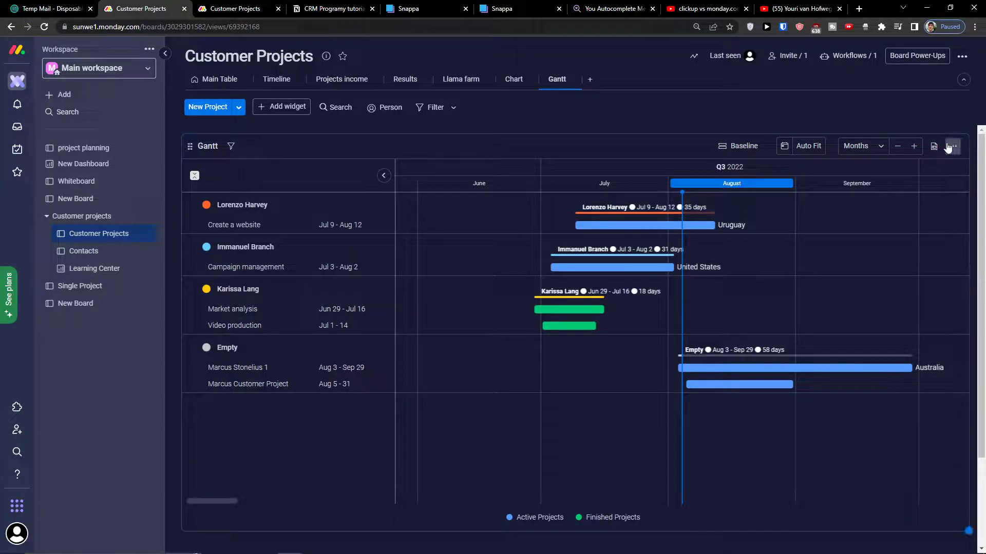
{"action": "left_click", "coordinate": [953, 146]}
{"action": "left_click", "coordinate": [906, 212]}
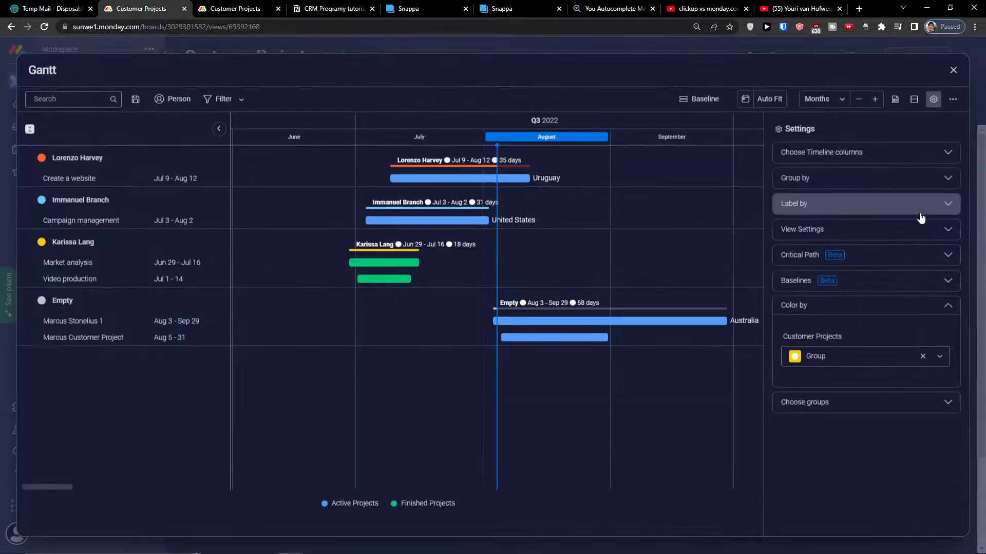
In Choose groups, toggle Active Projects and Finished Projects off and back on, then exit full screen
{"action": "left_click", "coordinate": [894, 398]}
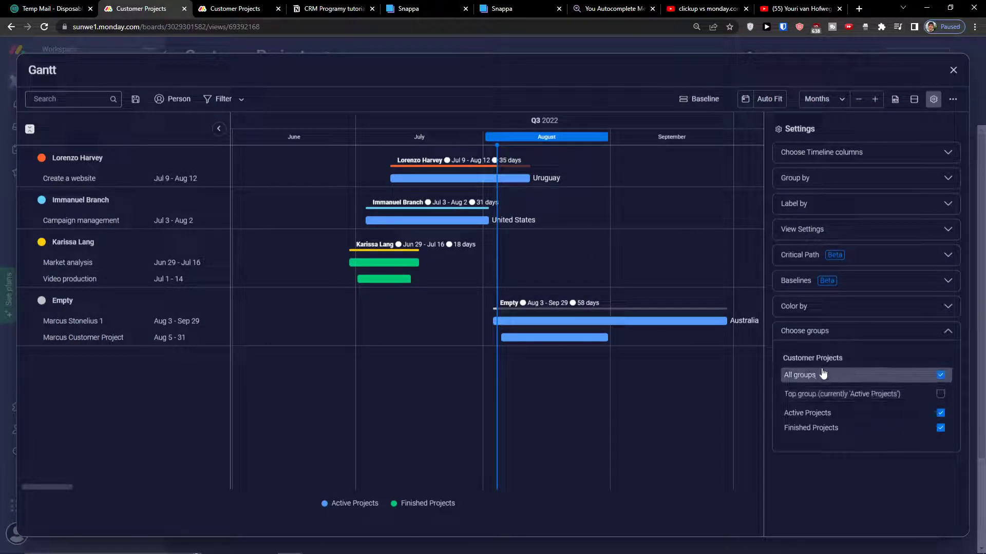
{"action": "left_click", "coordinate": [907, 387]}
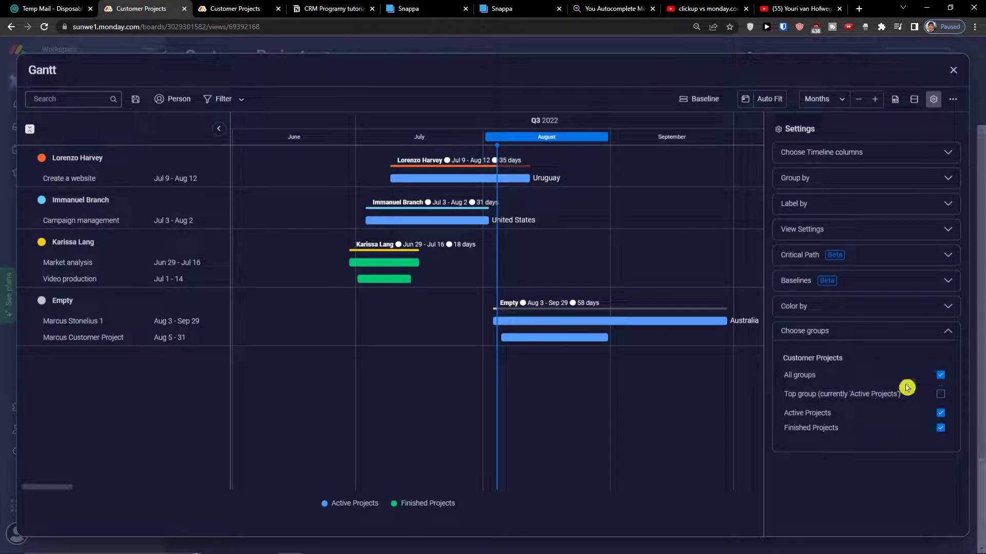
{"action": "left_click", "coordinate": [940, 413]}
{"action": "left_click", "coordinate": [940, 413]}
{"action": "left_click", "coordinate": [941, 428]}
{"action": "left_click", "coordinate": [940, 429]}
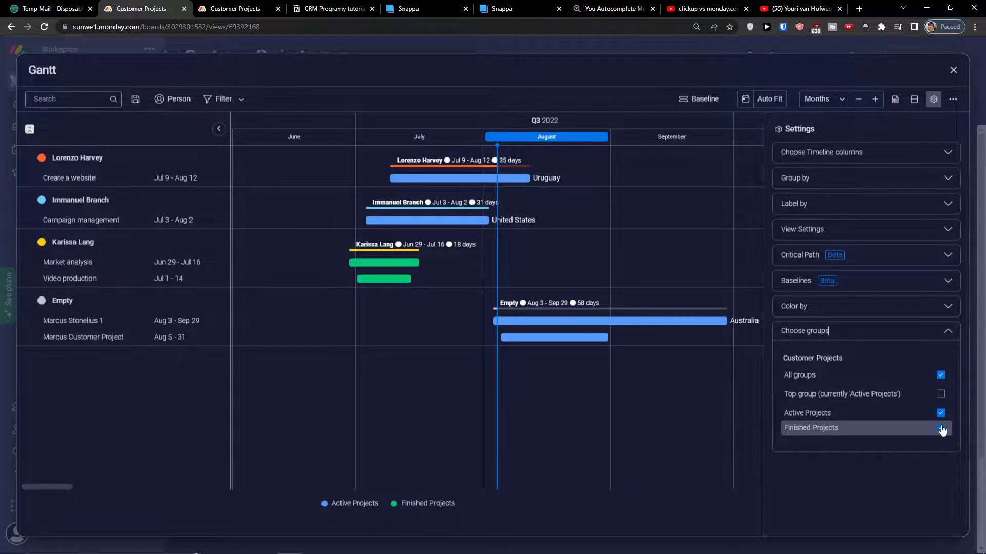
{"action": "left_click", "coordinate": [911, 370]}
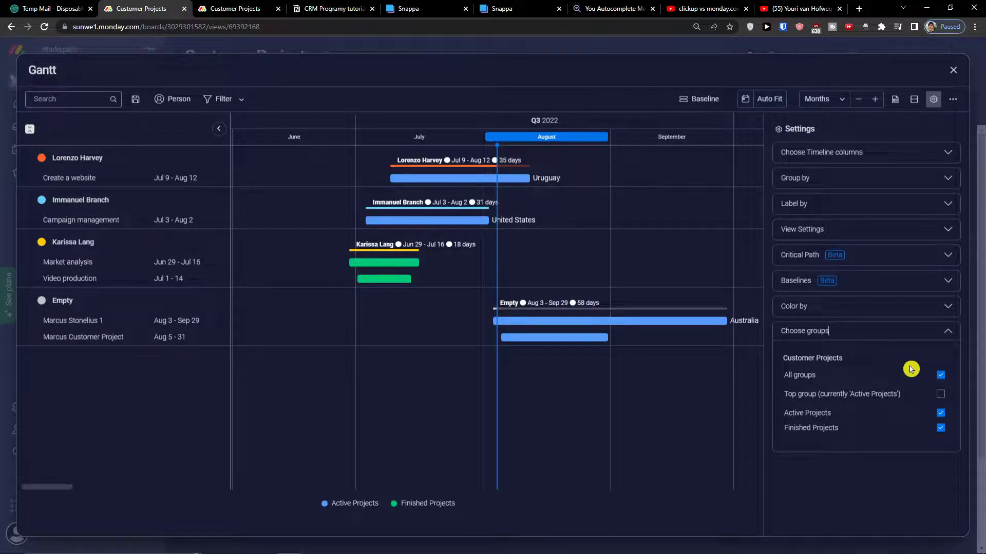
{"action": "left_click", "coordinate": [953, 70]}
Add a New Group on the Main Table, then leave it unticked in the Gantt's chosen groups
{"action": "left_click", "coordinate": [225, 81]}
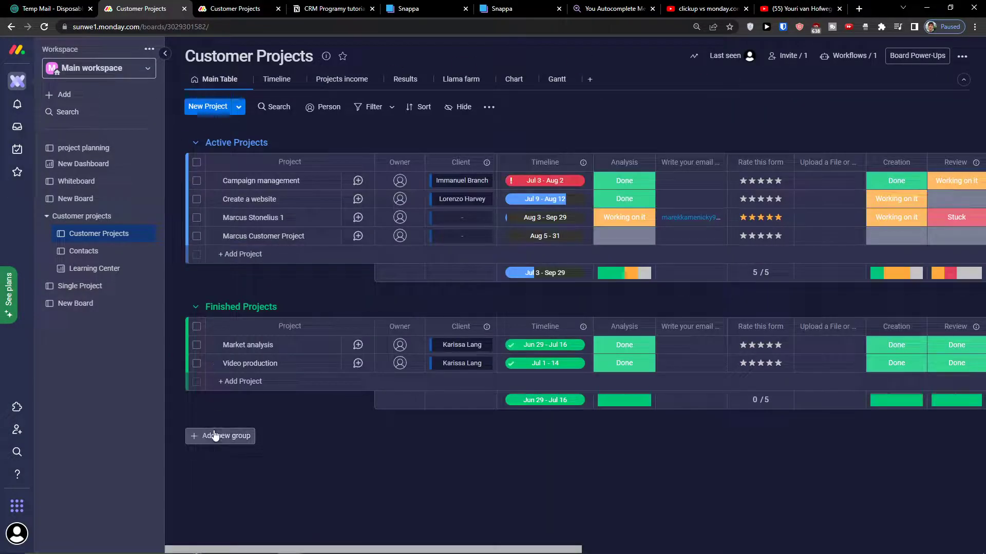
{"action": "left_click", "coordinate": [218, 443]}
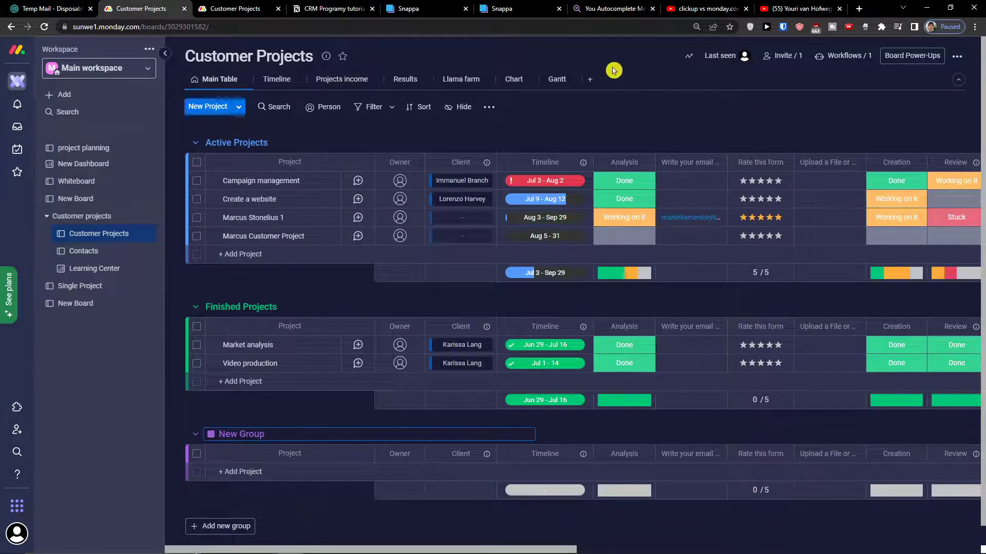
{"action": "left_click", "coordinate": [565, 79]}
{"action": "left_click", "coordinate": [952, 146]}
{"action": "left_click", "coordinate": [900, 212]}
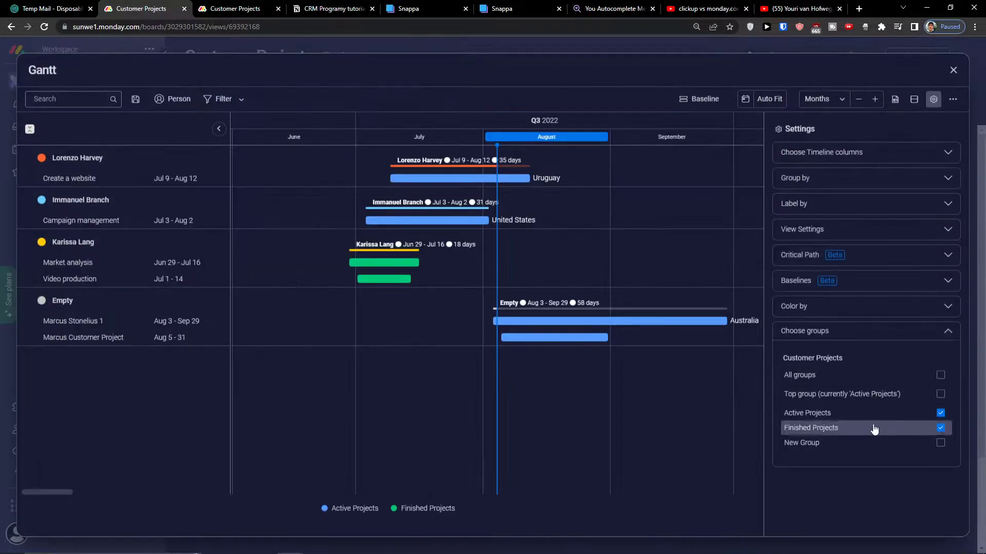
{"action": "left_click", "coordinate": [872, 442]}
{"action": "left_click", "coordinate": [871, 443]}
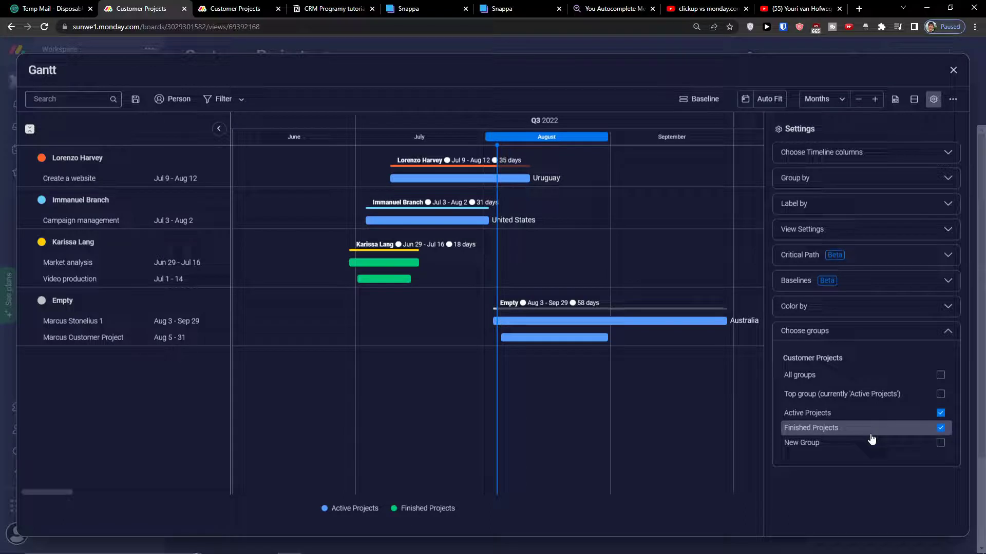